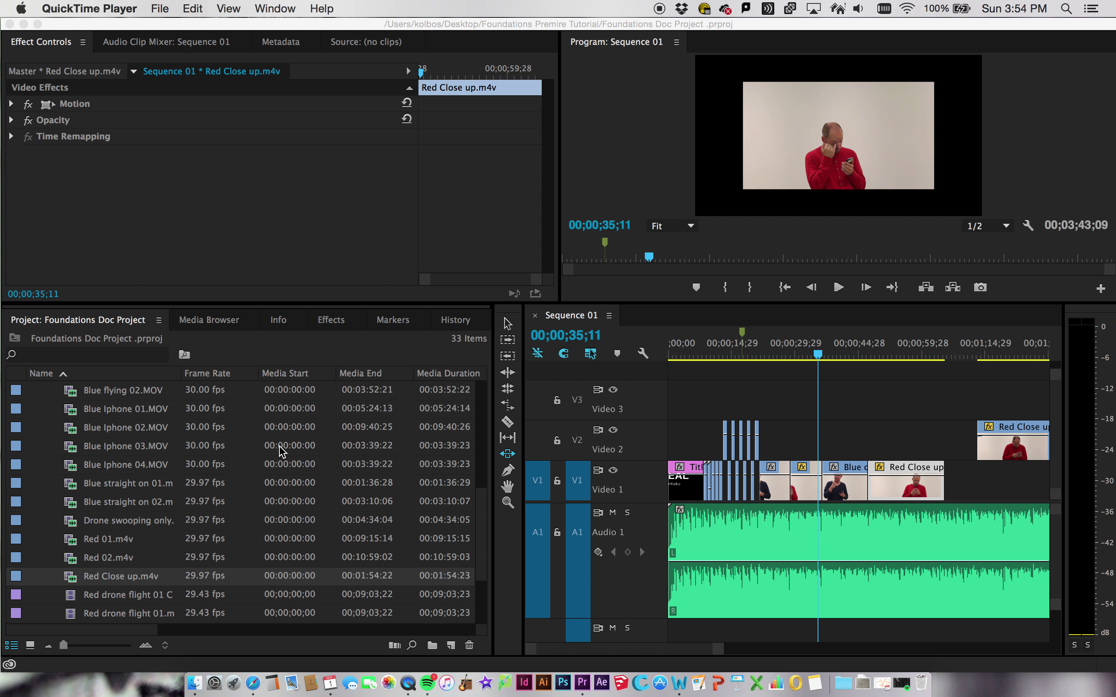
Step: Alternate between the Selection and Razor tools, finishing with the Selection tool active
click(508, 325)
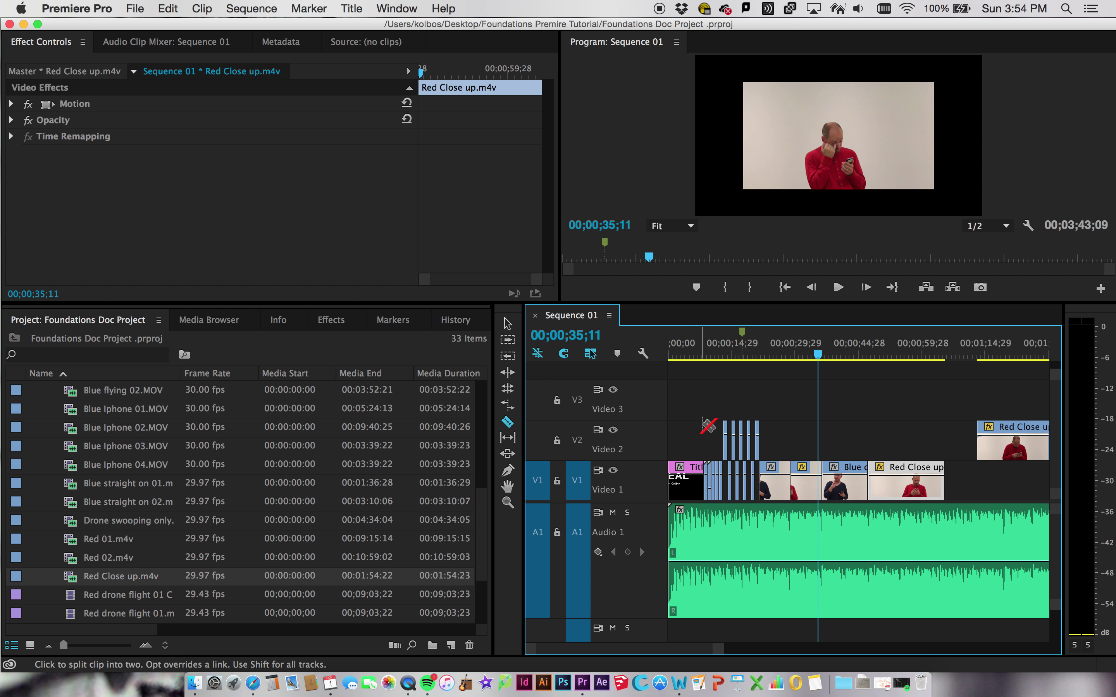
key(v)
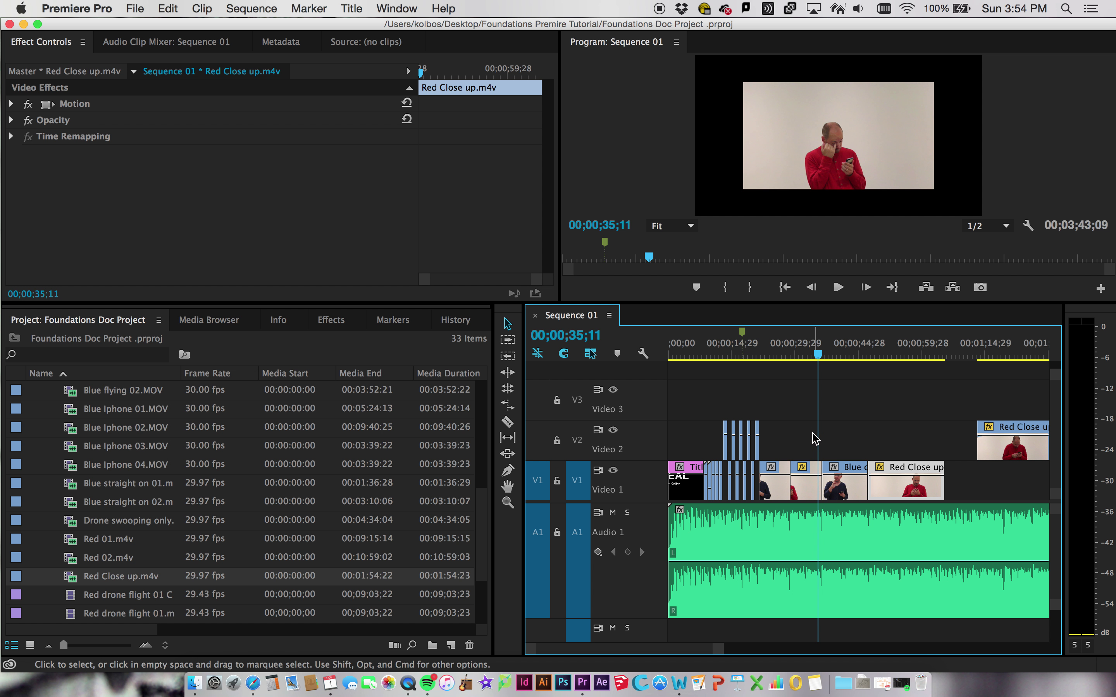
key(v)
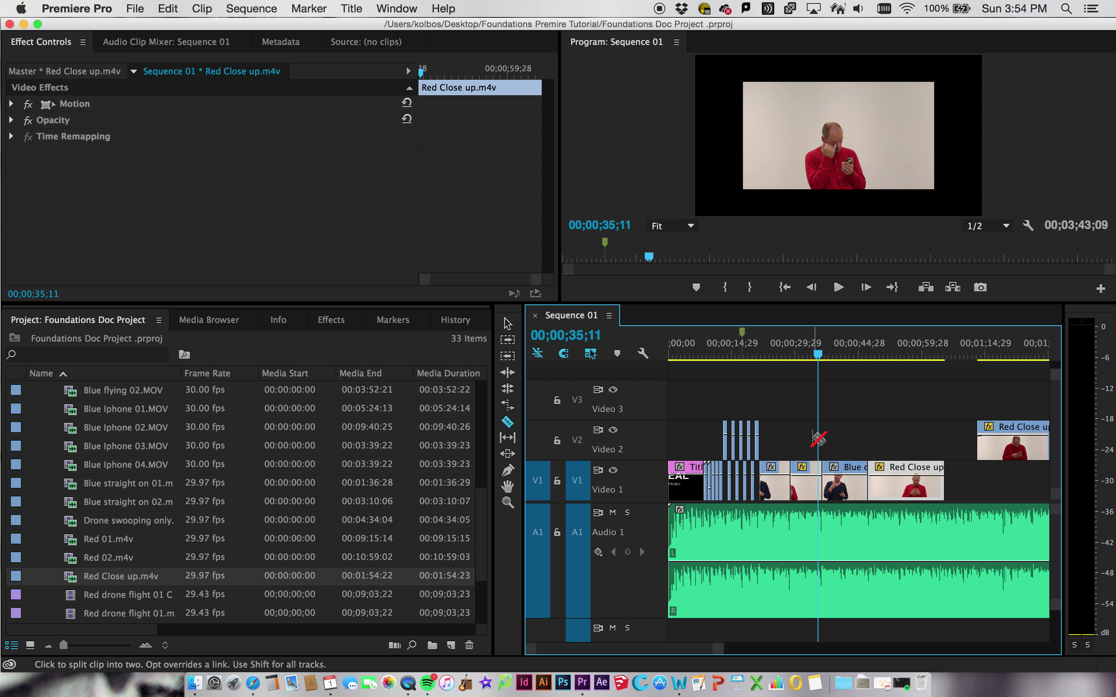
key(c)
key(v)
key(c)
key(v)
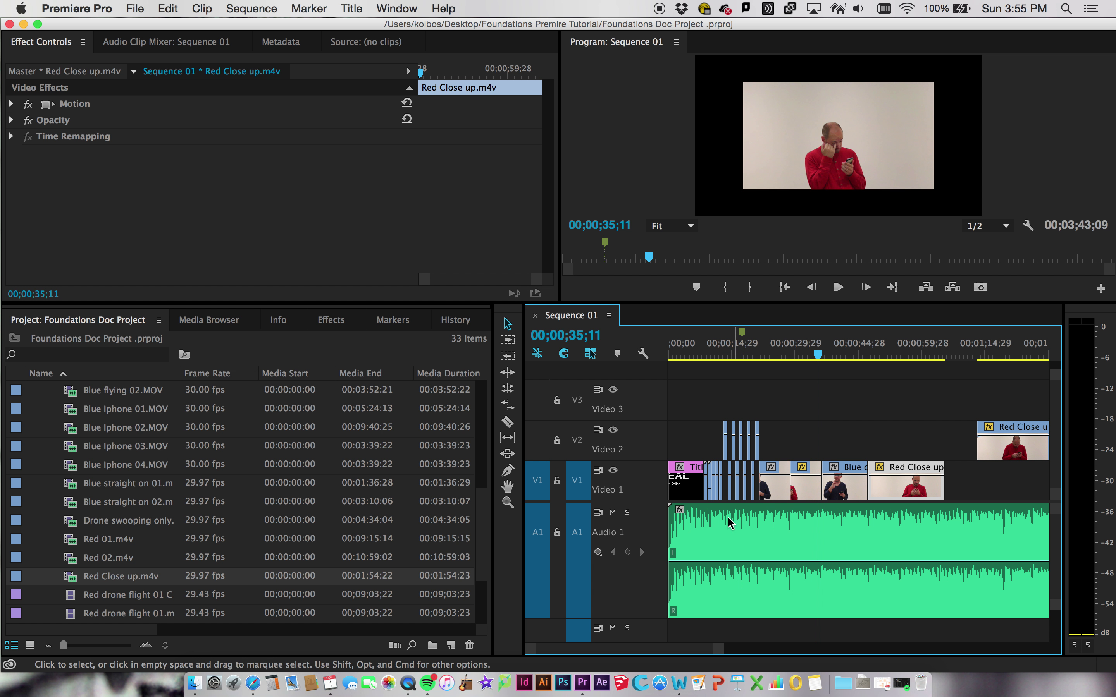
Step: Move the first short Red Close up clip on Video 2 straight down into its gap on Video 1
drag(719, 648, 678, 648)
scroll(788, 550, left, 7)
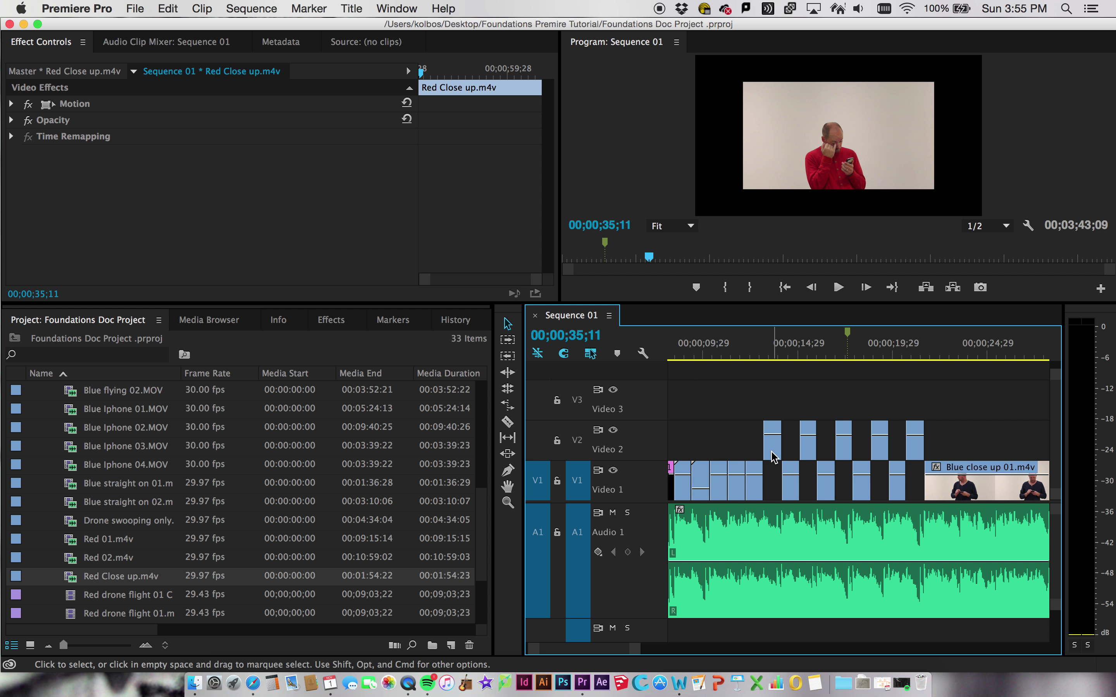
click(773, 457)
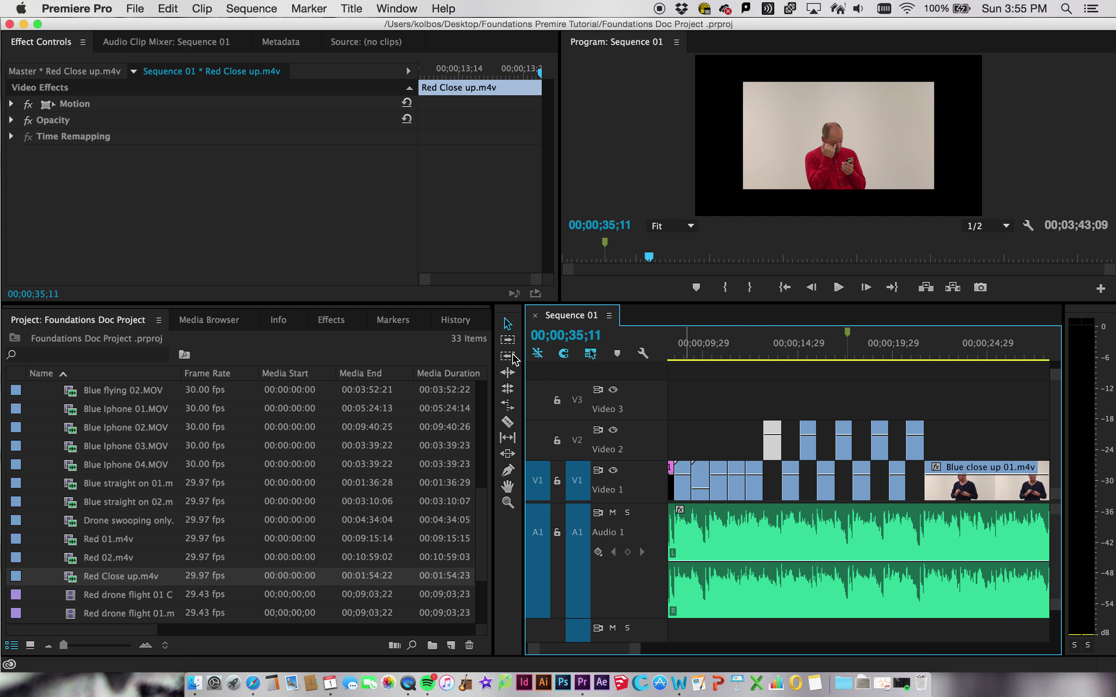
click(507, 325)
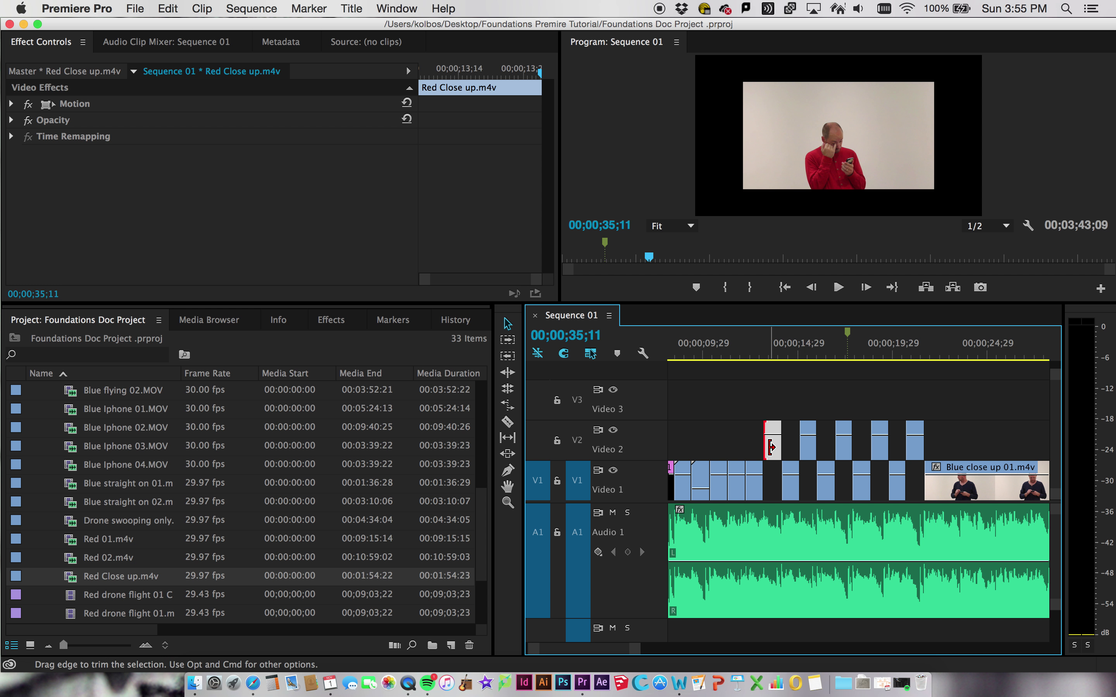
click(785, 450)
click(775, 457)
drag(775, 455, 775, 494)
Step: Move the four remaining short Red Close up clips from Video 2 down into the matching gaps on Video 1
drag(631, 650, 625, 651)
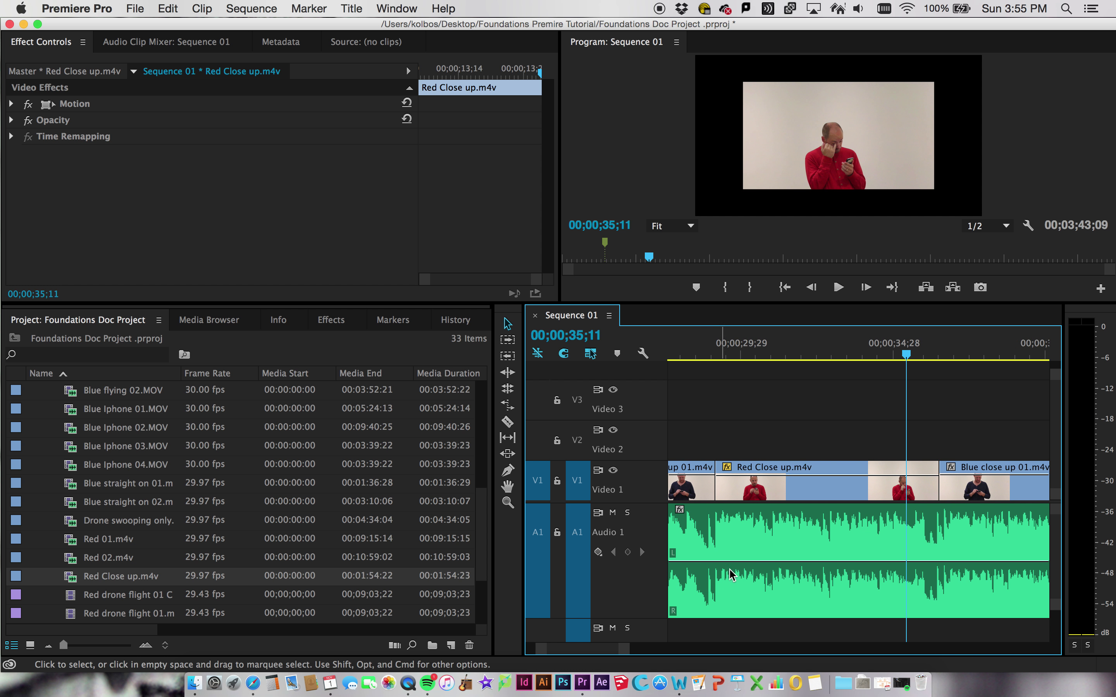
scroll(830, 507, up, 10)
scroll(830, 507, down, 3)
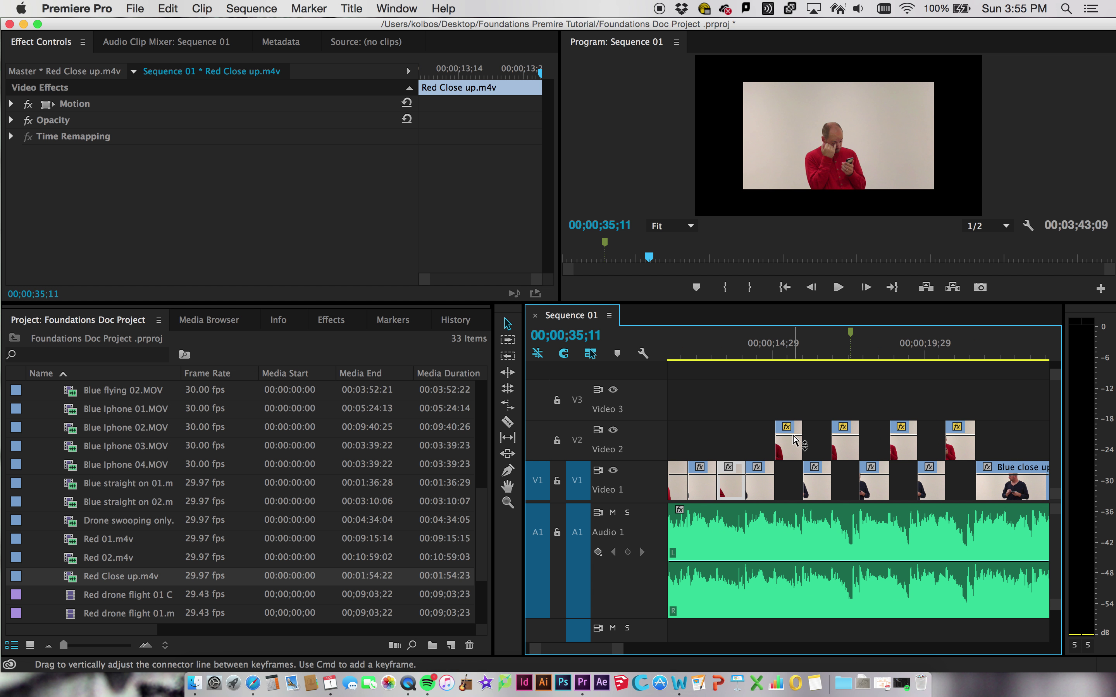
drag(789, 442, 789, 482)
click(846, 451)
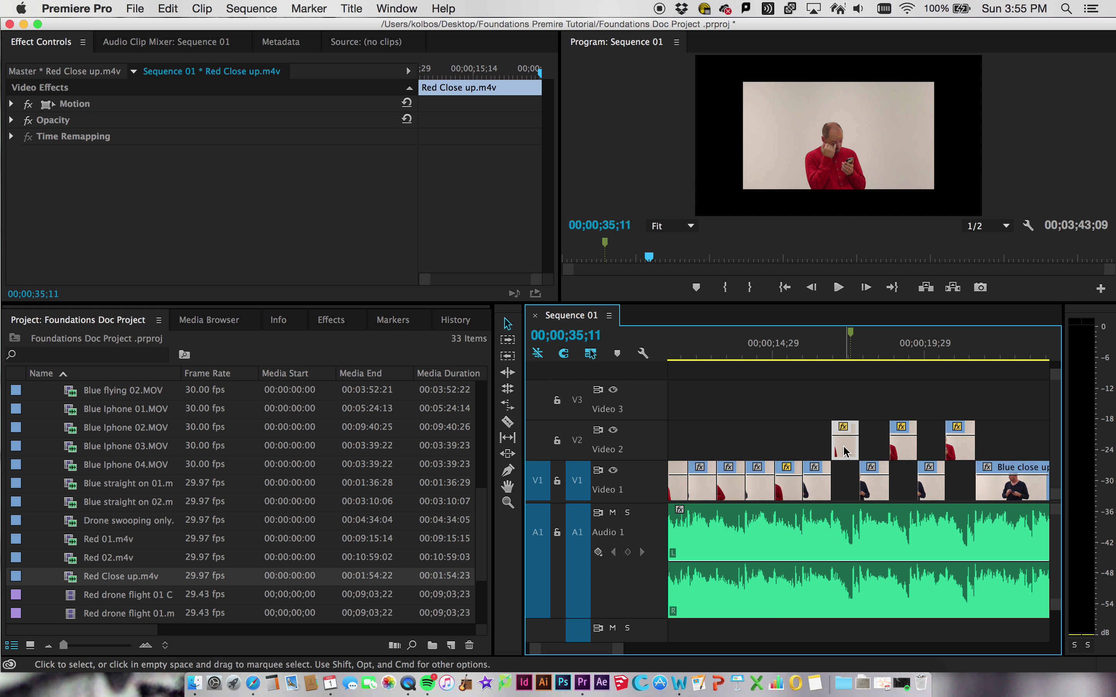
drag(846, 451, 846, 491)
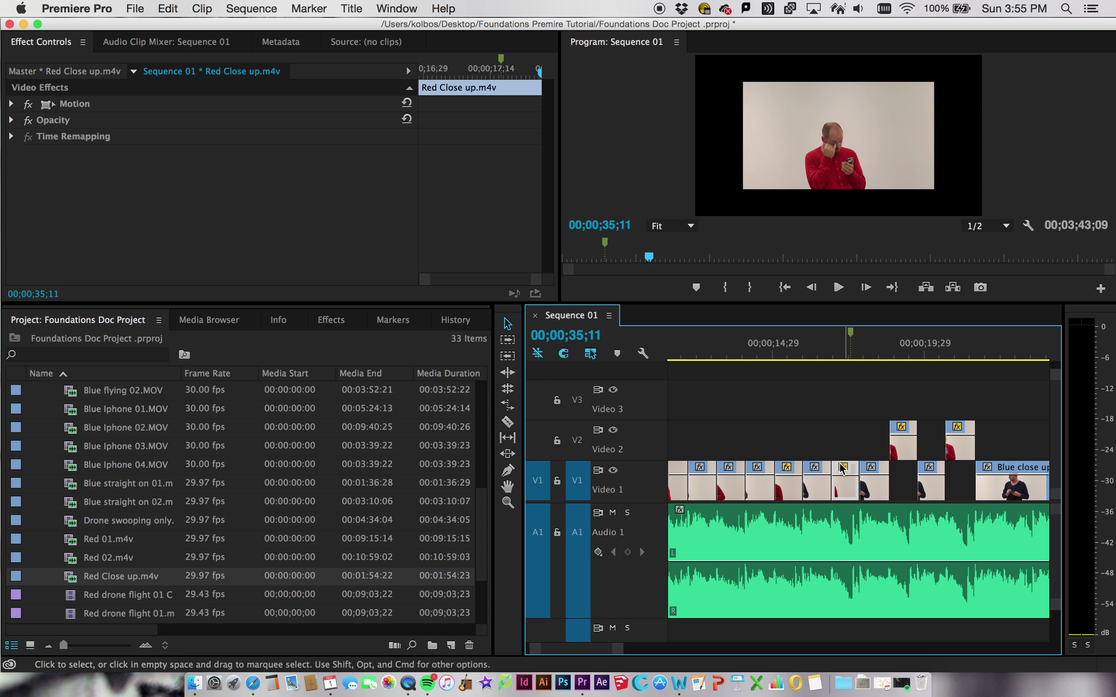
drag(906, 461, 906, 485)
drag(959, 450, 968, 485)
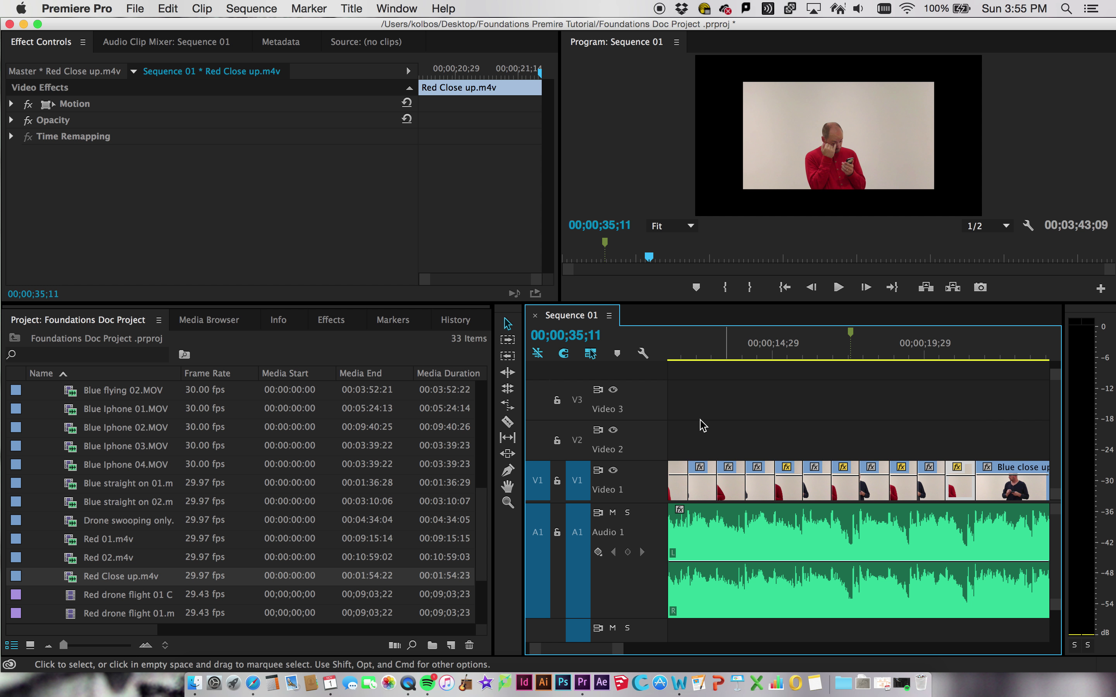
Step: Deselect the clips and play the sequence from about 00;00;12;00 through the short alternating clips on Video 1
click(688, 420)
drag(685, 355, 679, 355)
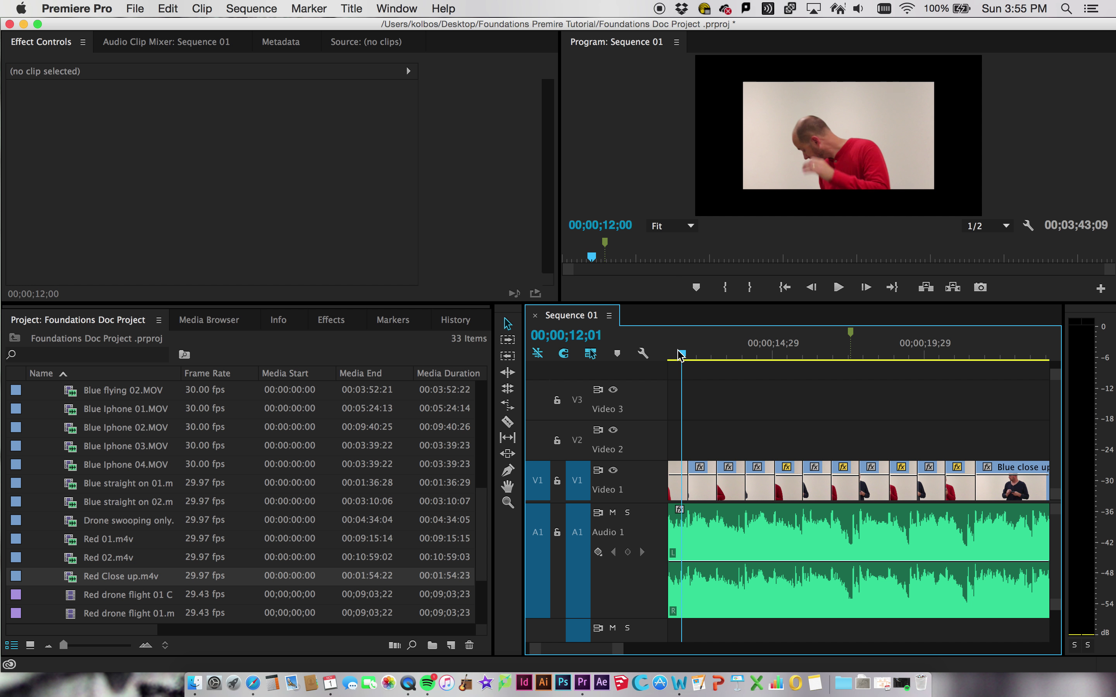
key(space)
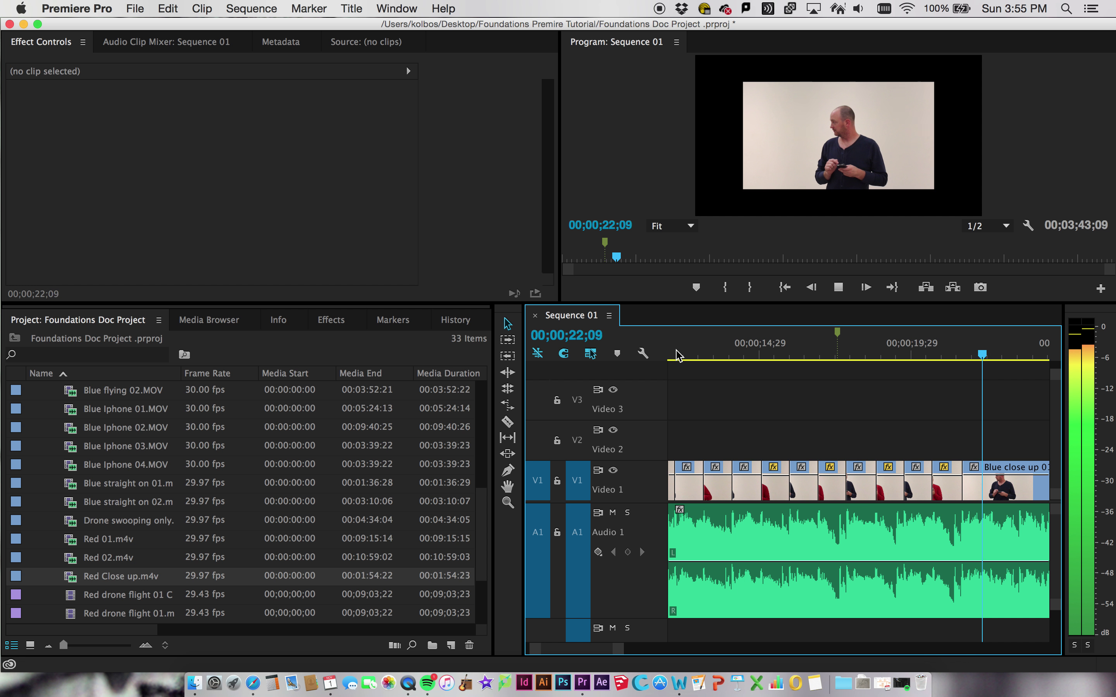
key(space)
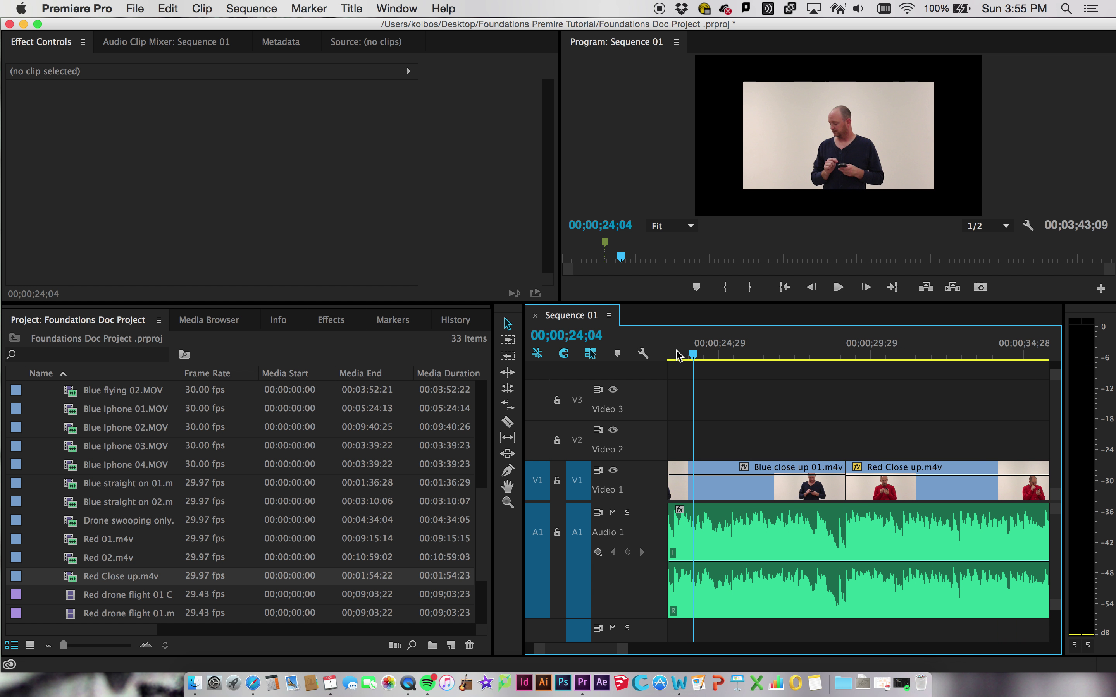
Step: Play the sequence from about 00;00;20;02 across the cut from Blue close up 01 to Red Close up
click(682, 354)
scroll(681, 354, up, 5)
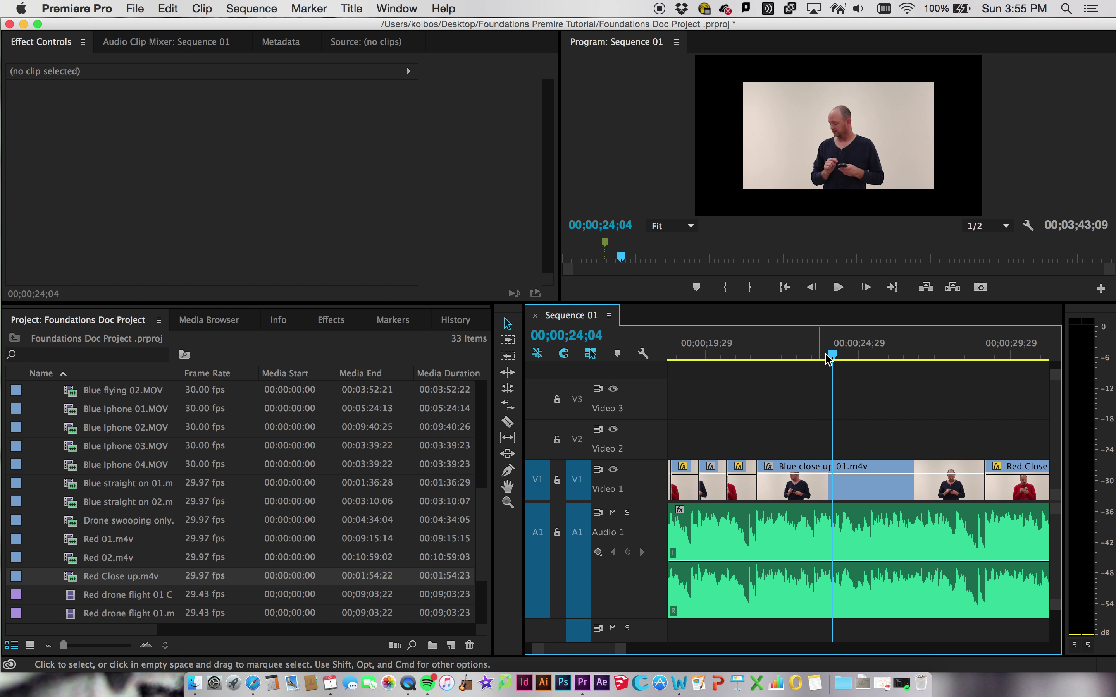
drag(799, 354, 709, 353)
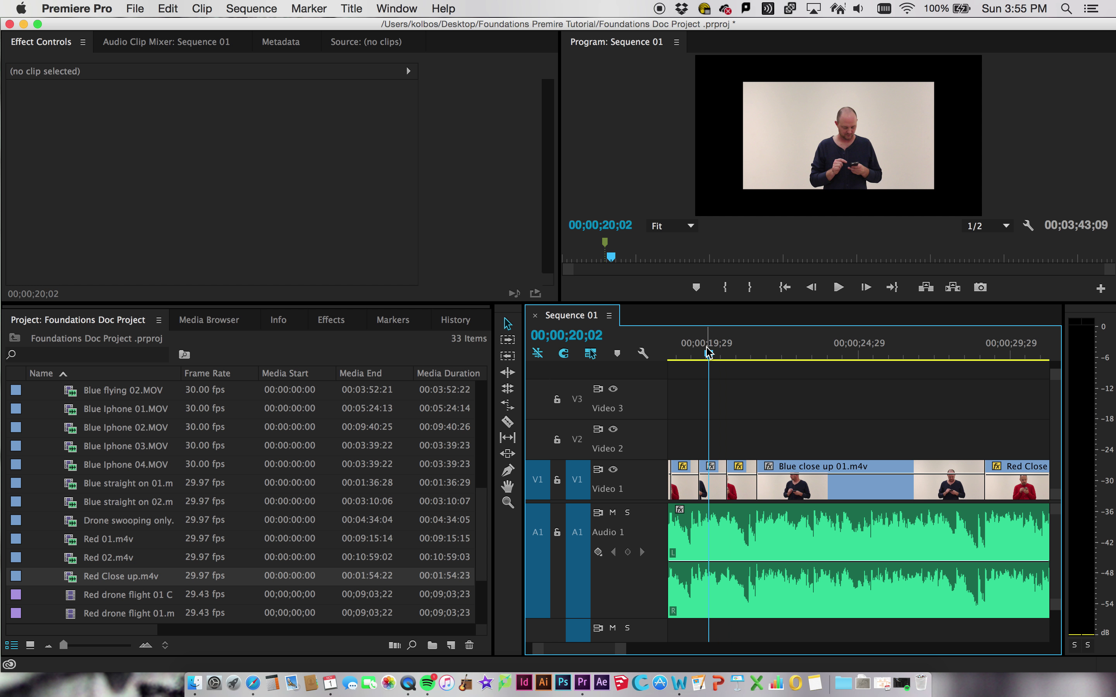
key(space)
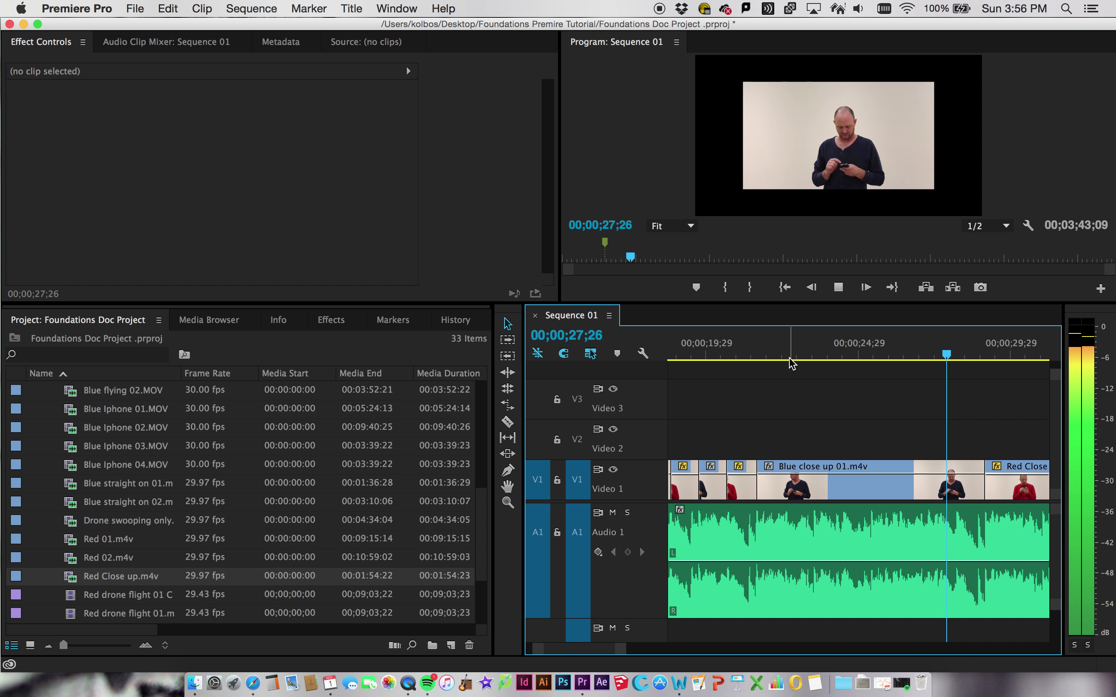
key(space)
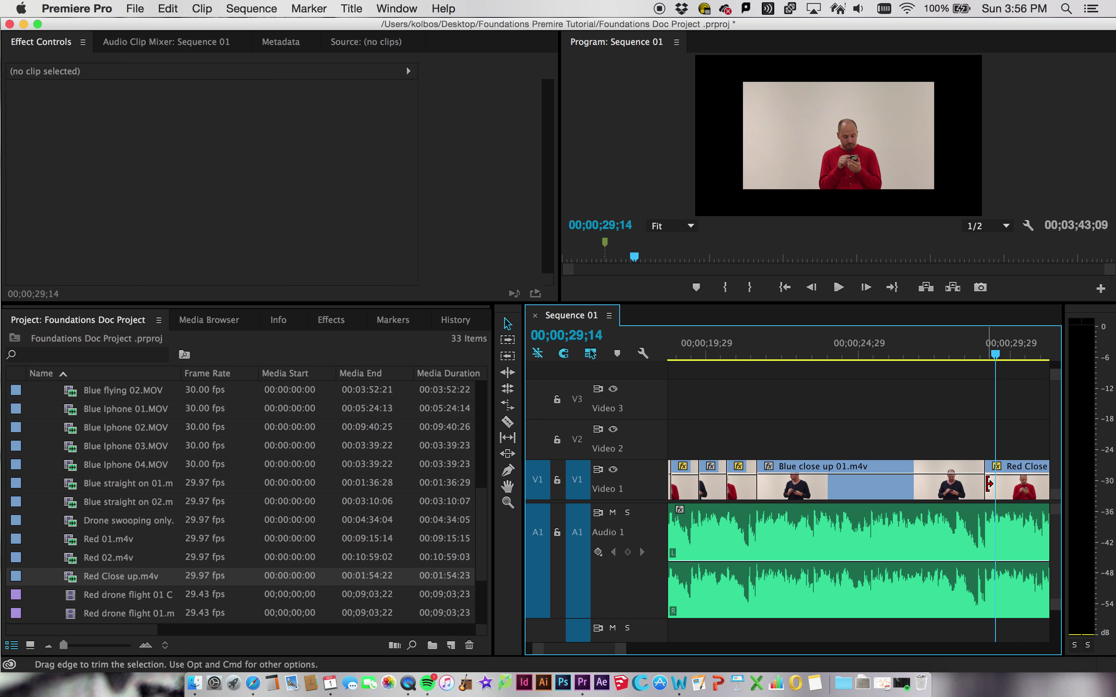
Step: Review the opening edits, scrubbing to about 00;00;28;27 and playing the cut into the Red Close up clip
scroll(953, 513, right, 5)
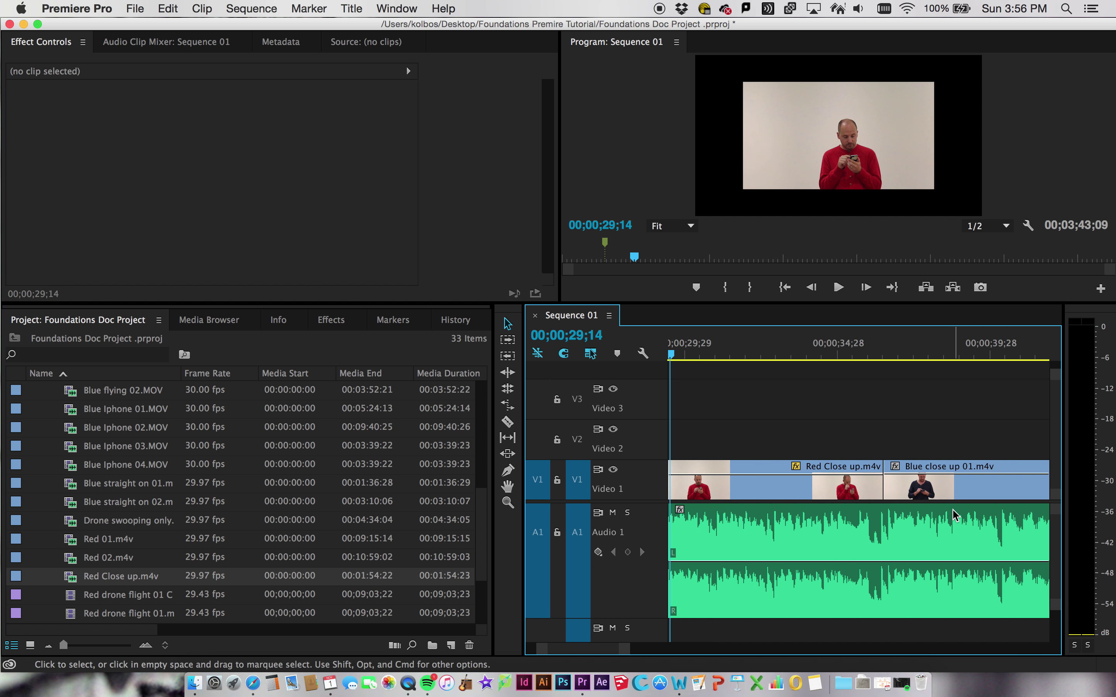
scroll(953, 514, left, 3)
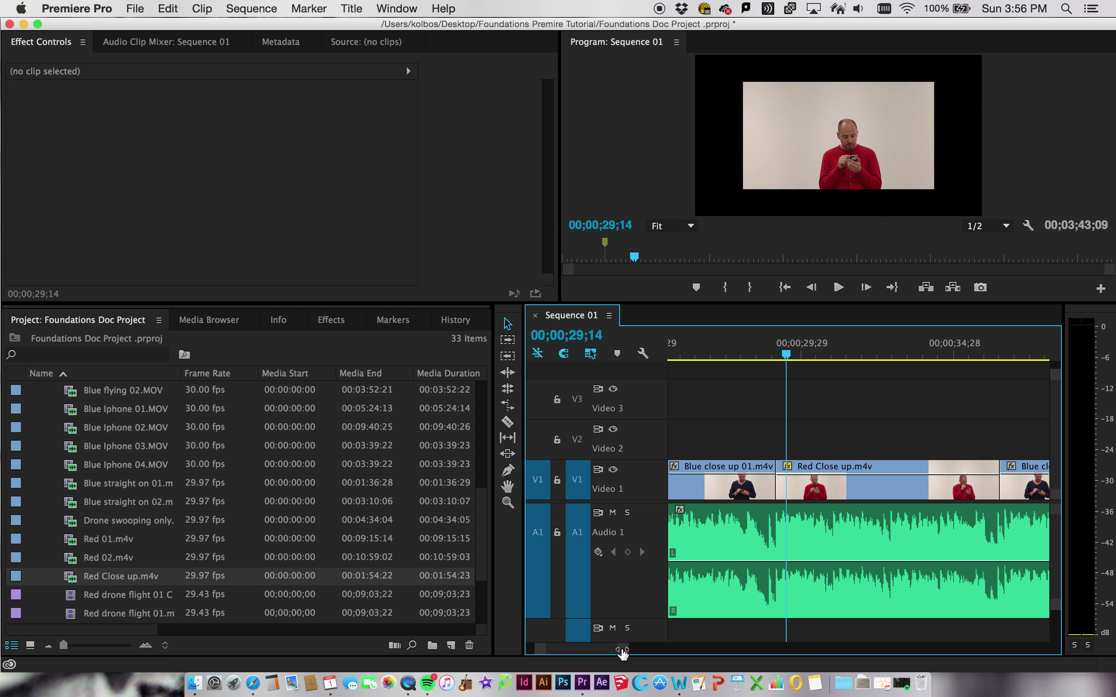
mouse_move(622, 651)
mouse_down()
mouse_move(588, 652)
mouse_move(665, 648)
mouse_up()
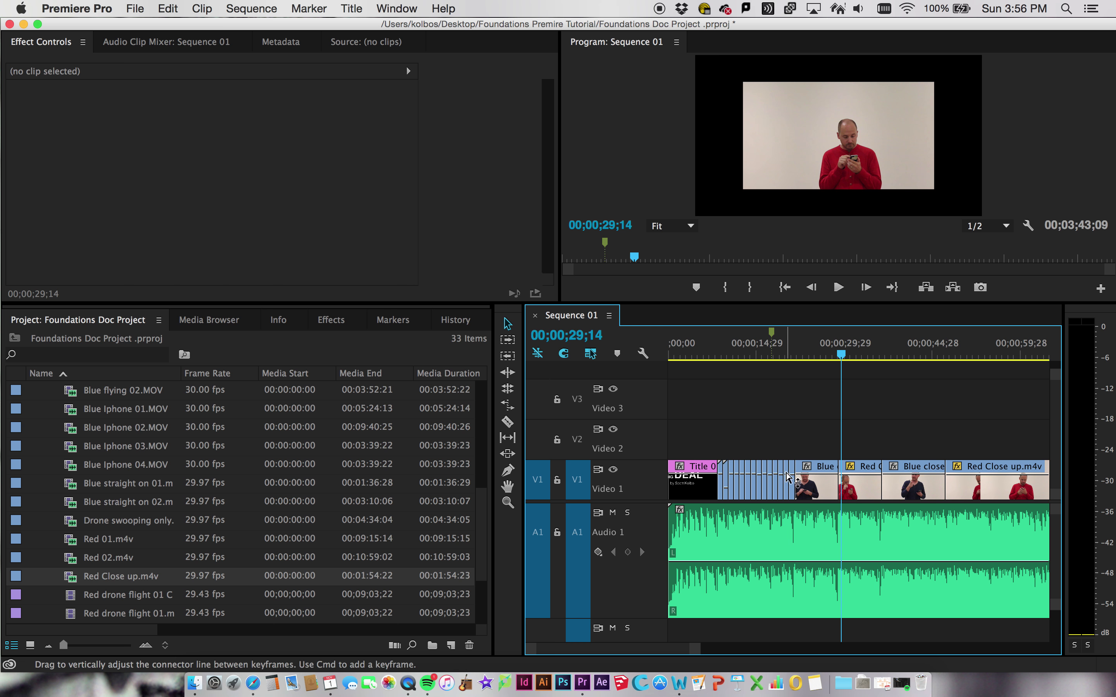
drag(745, 355, 839, 353)
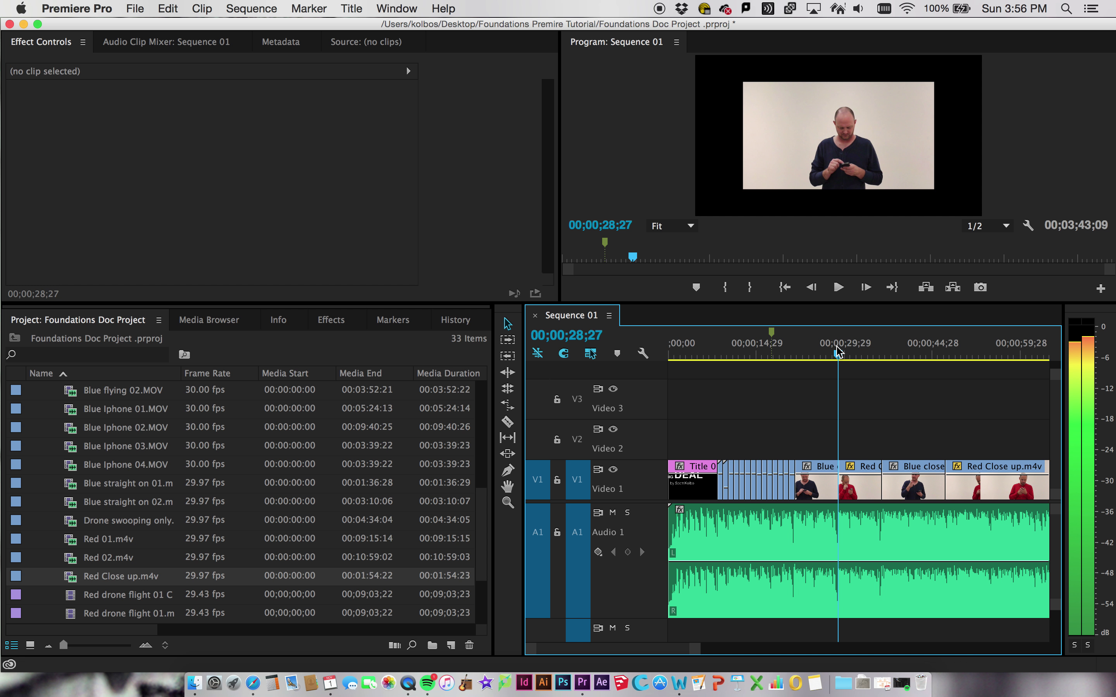
click(860, 484)
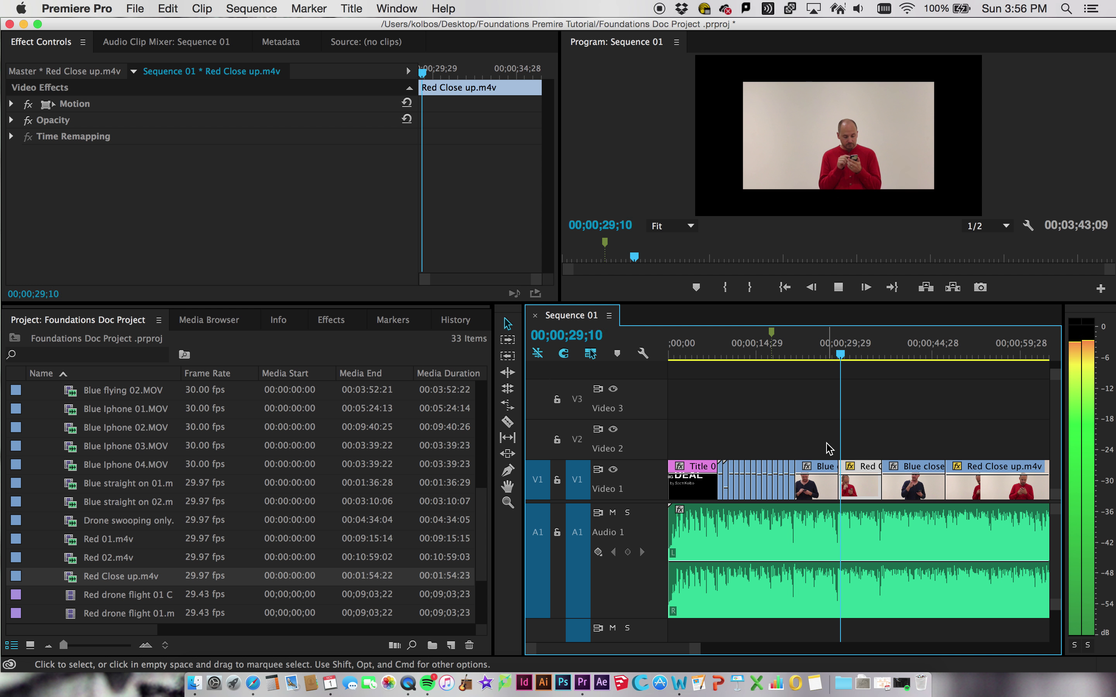
key(space)
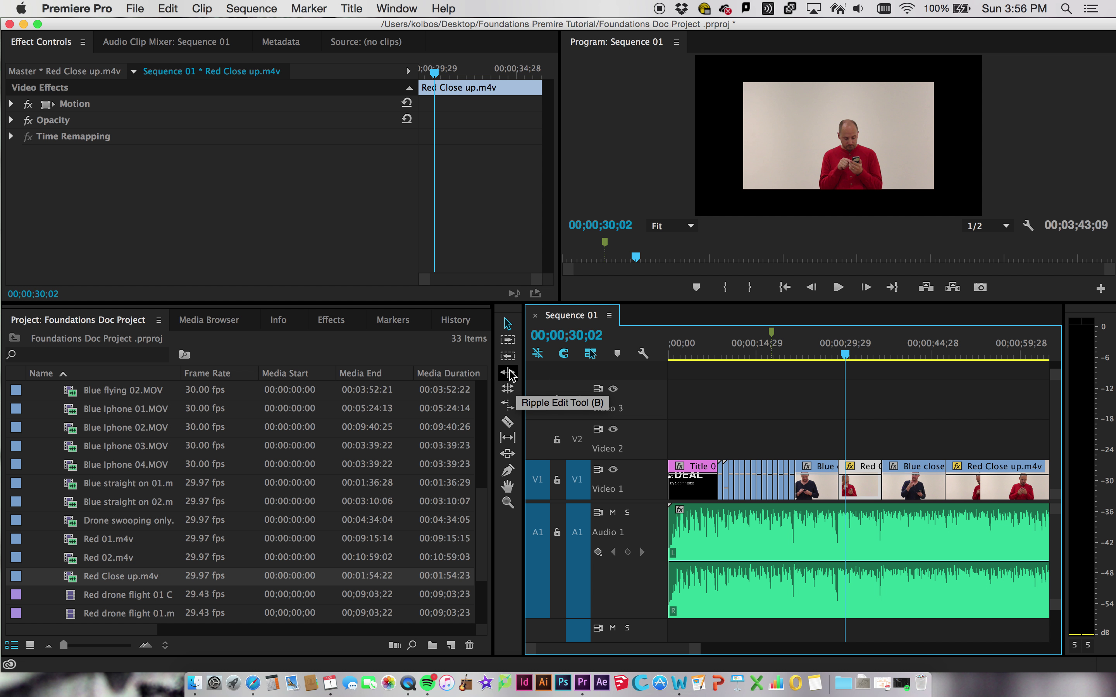
Step: Use the Ripple Edit tool to trim the start of the long Red Close up clip on Video 2, shifting the trailing clips
scroll(829, 526, down, 5)
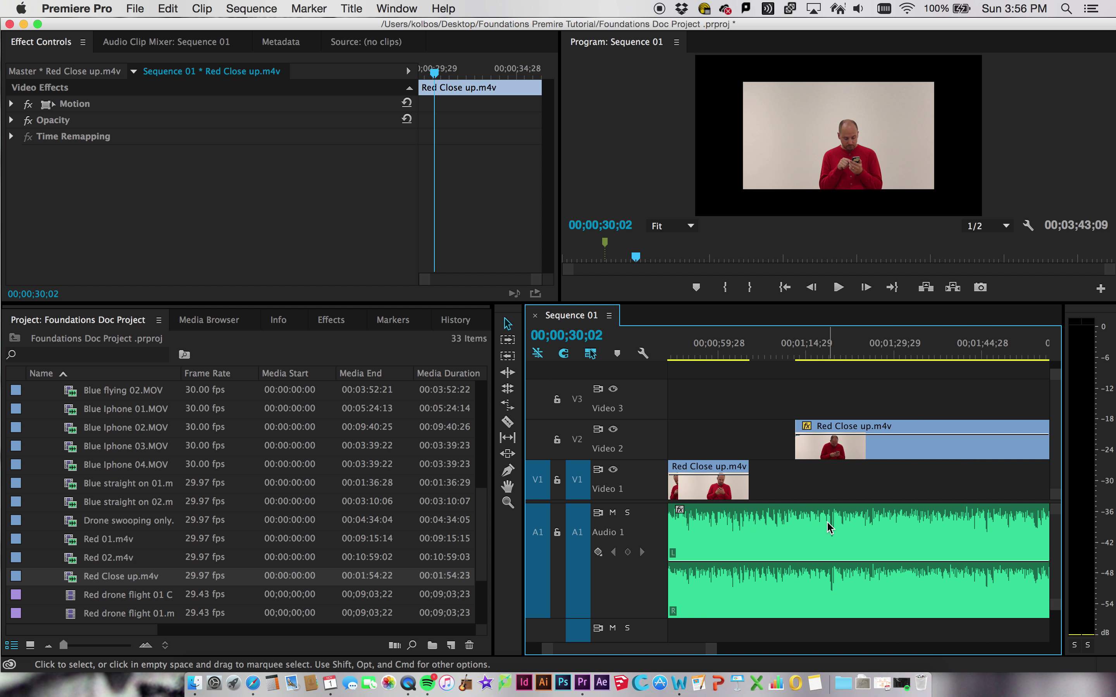
scroll(826, 527, up, 2)
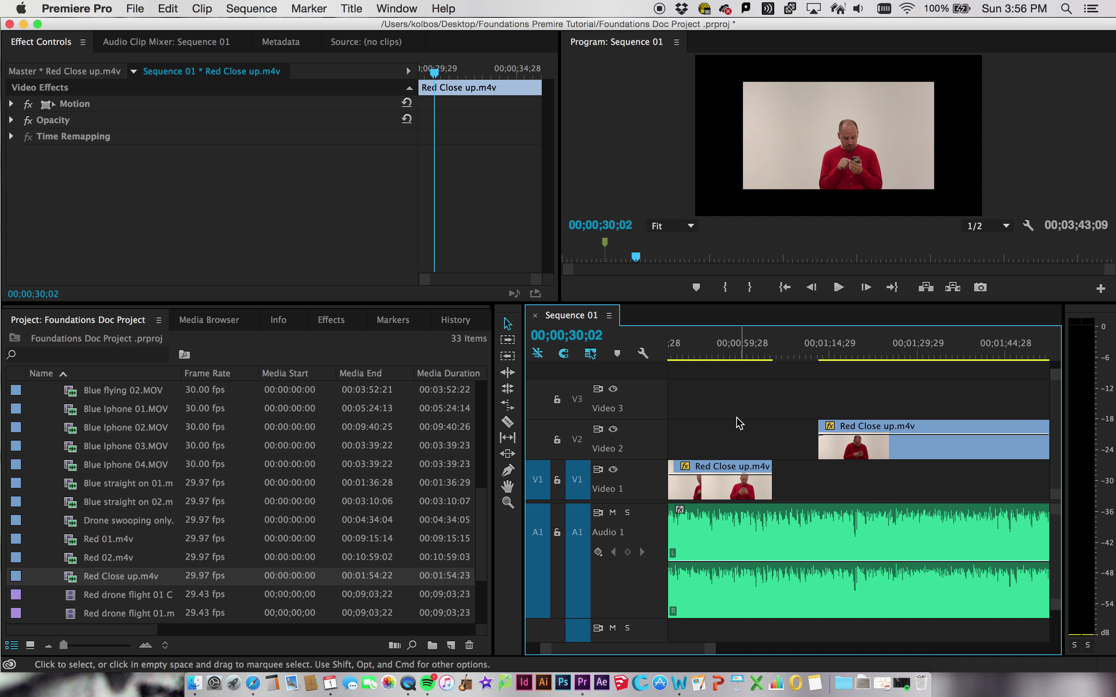
click(510, 373)
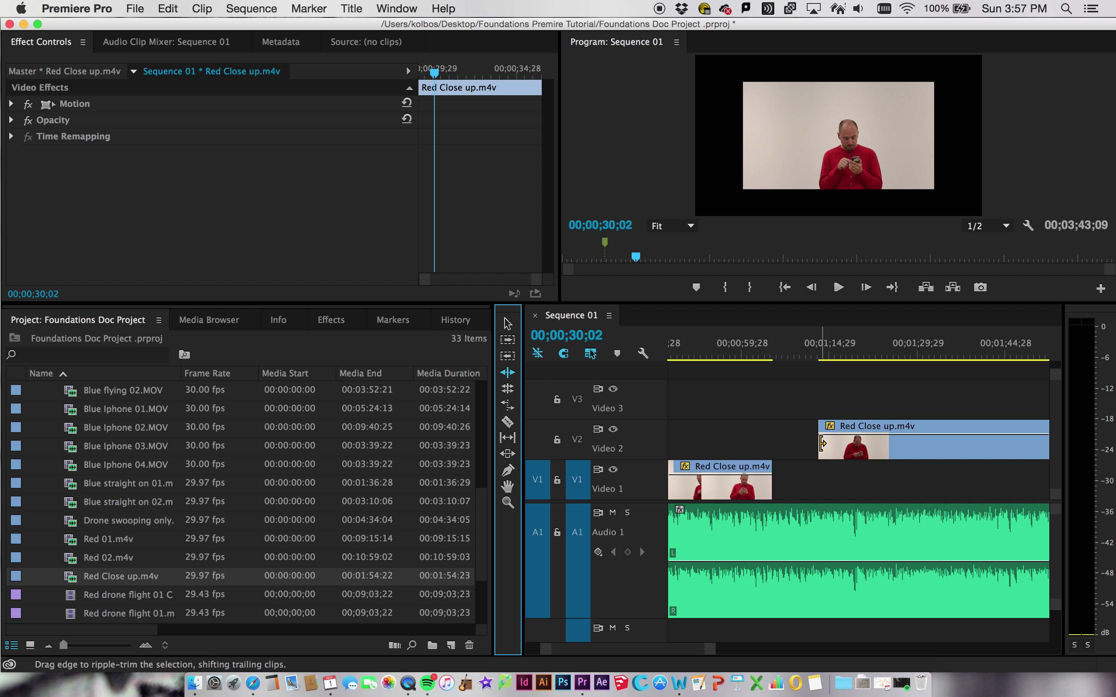
mouse_move(816, 444)
mouse_down()
mouse_move(756, 439)
mouse_move(837, 438)
mouse_up()
scroll(936, 443, right, 2)
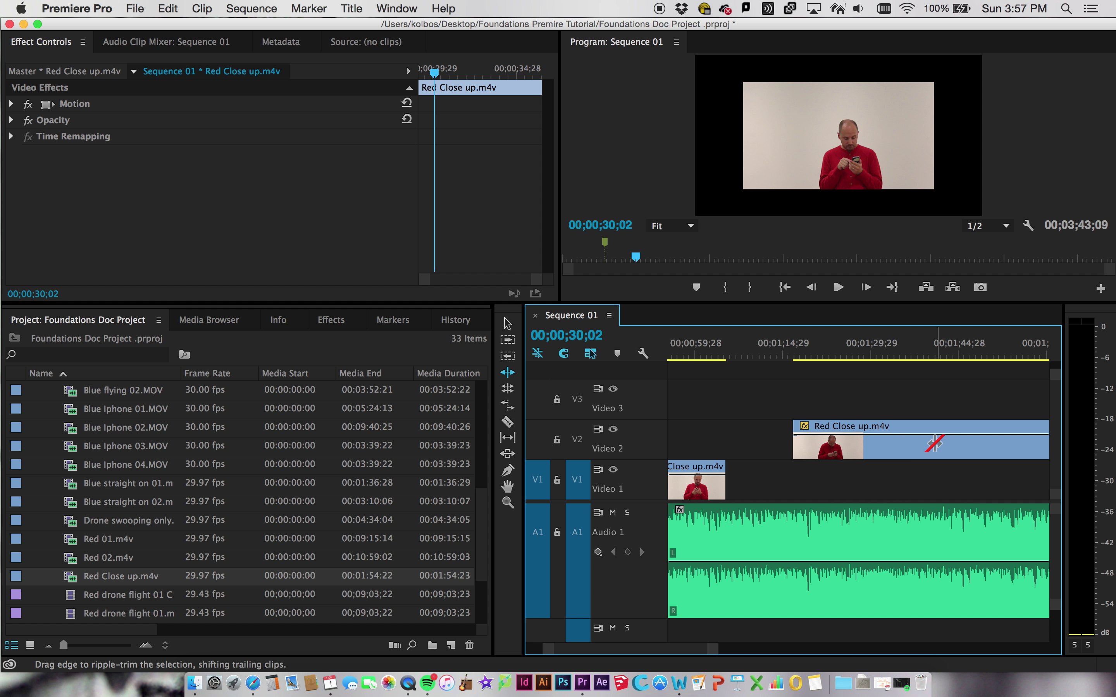
drag(713, 650, 784, 651)
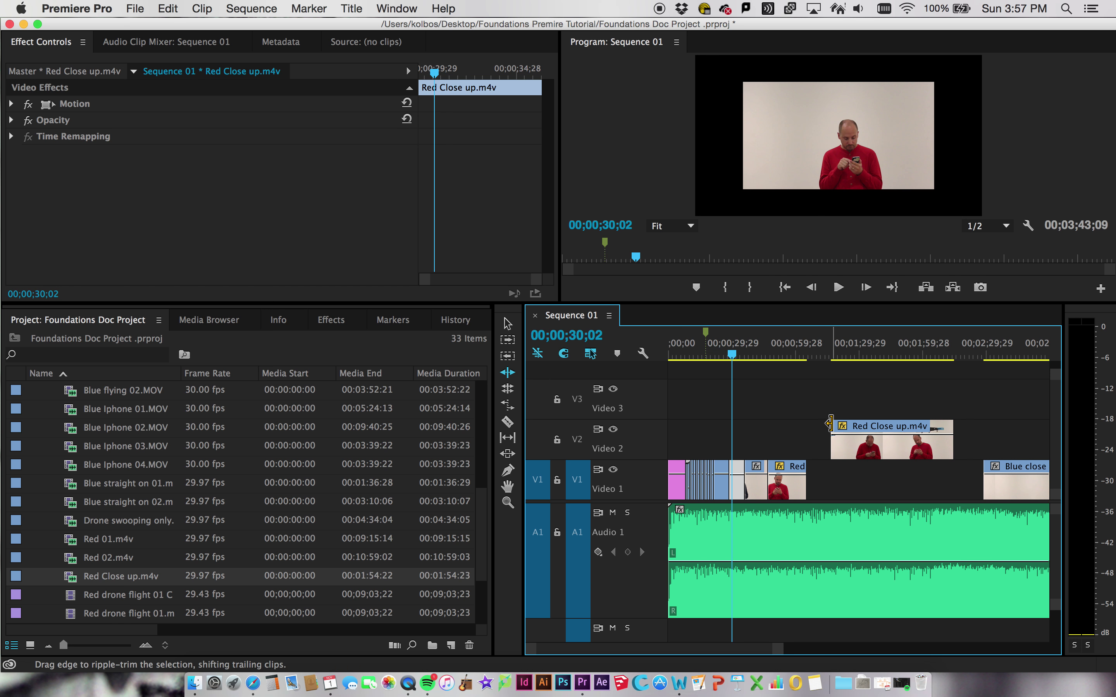
mouse_move(834, 437)
mouse_down()
mouse_move(864, 438)
mouse_move(815, 438)
mouse_up()
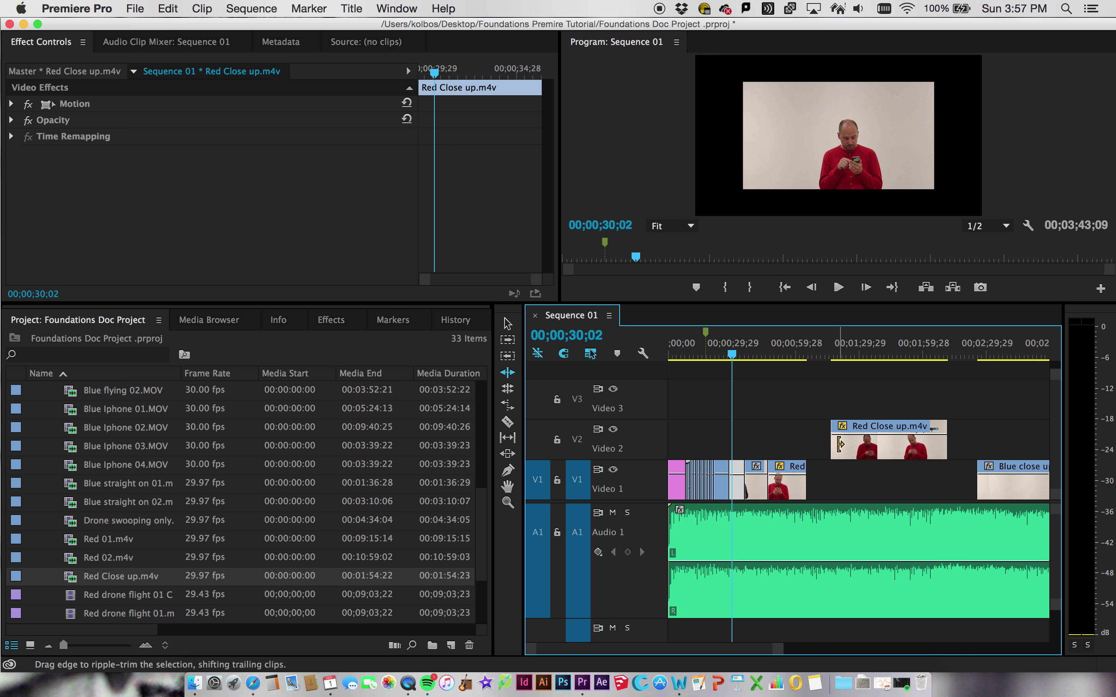
Step: Move the long Red Close up clip from Video 2 to Video 1 and butt it against the end of the preceding clip
click(507, 324)
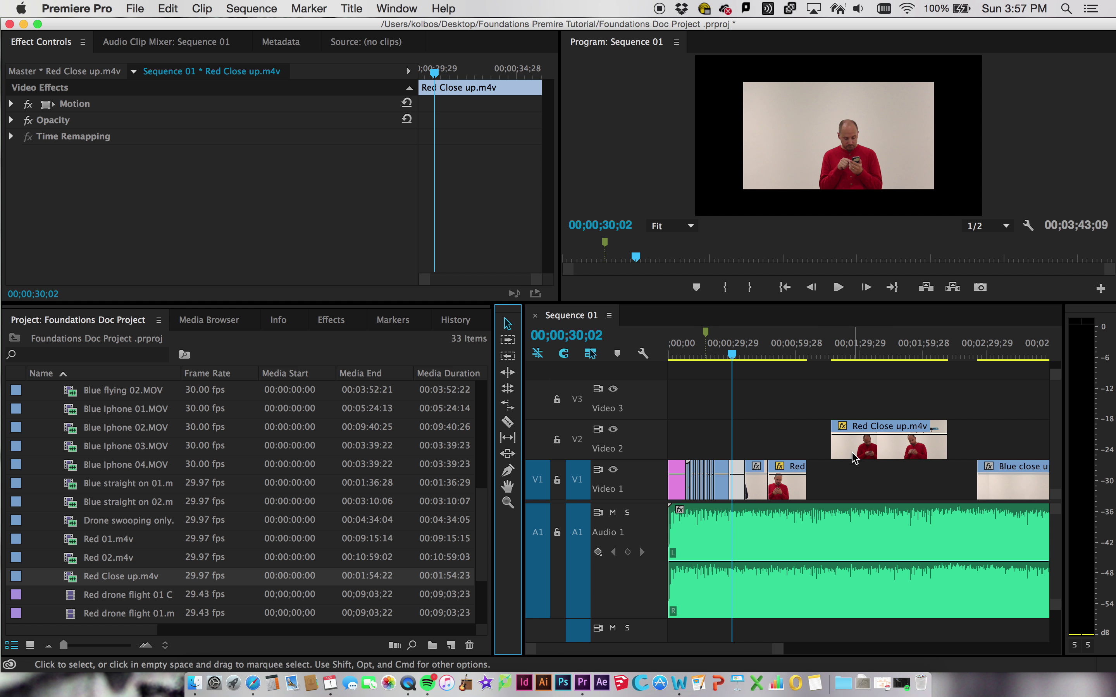
drag(853, 458, 816, 485)
drag(732, 353, 804, 353)
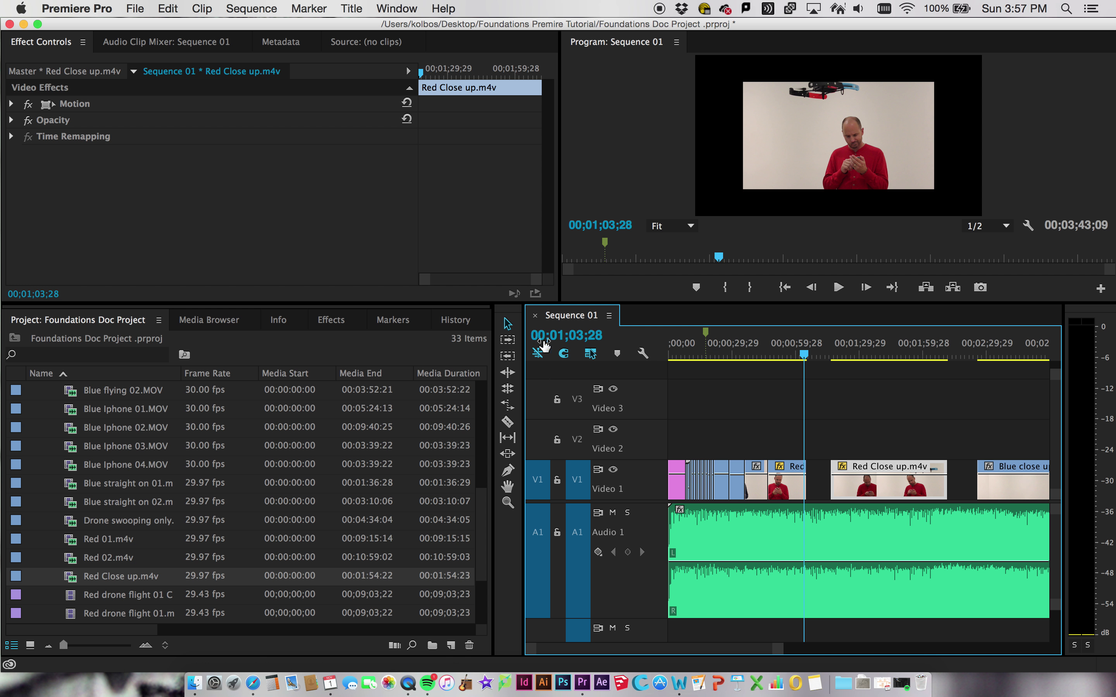
drag(852, 465, 829, 463)
Step: Use the Ripple Edit tool to extend the end of the short Red Close up clip before the long one, pushing the trailing clips later
mouse_move(802, 355)
mouse_down()
mouse_move(815, 359)
mouse_move(792, 359)
mouse_up()
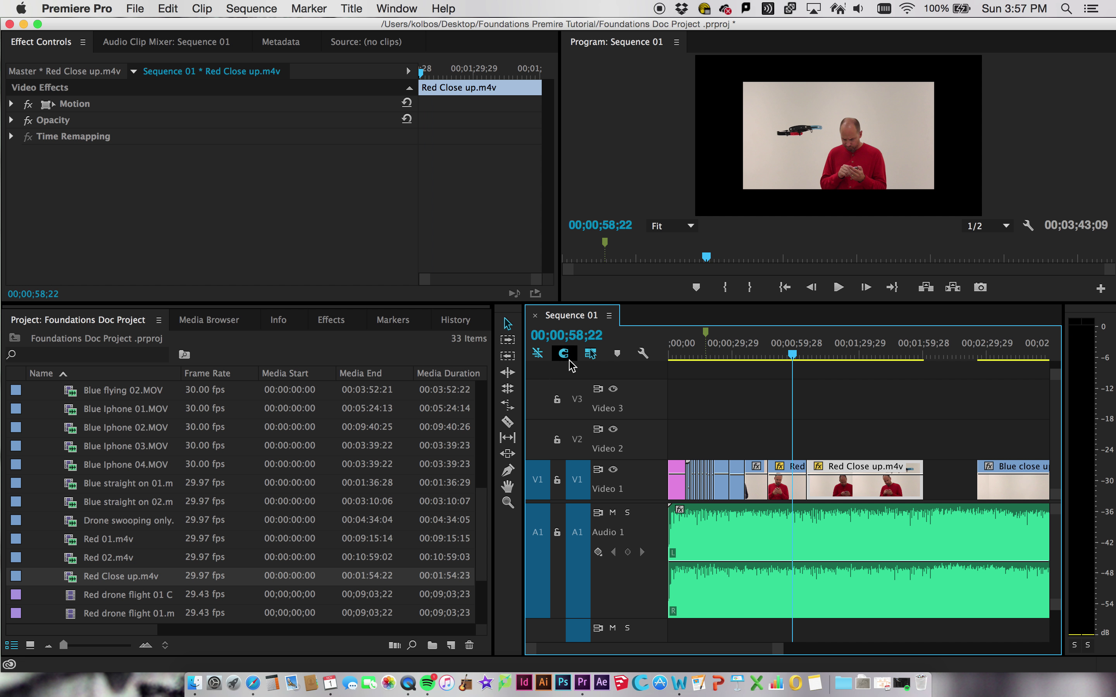
click(507, 372)
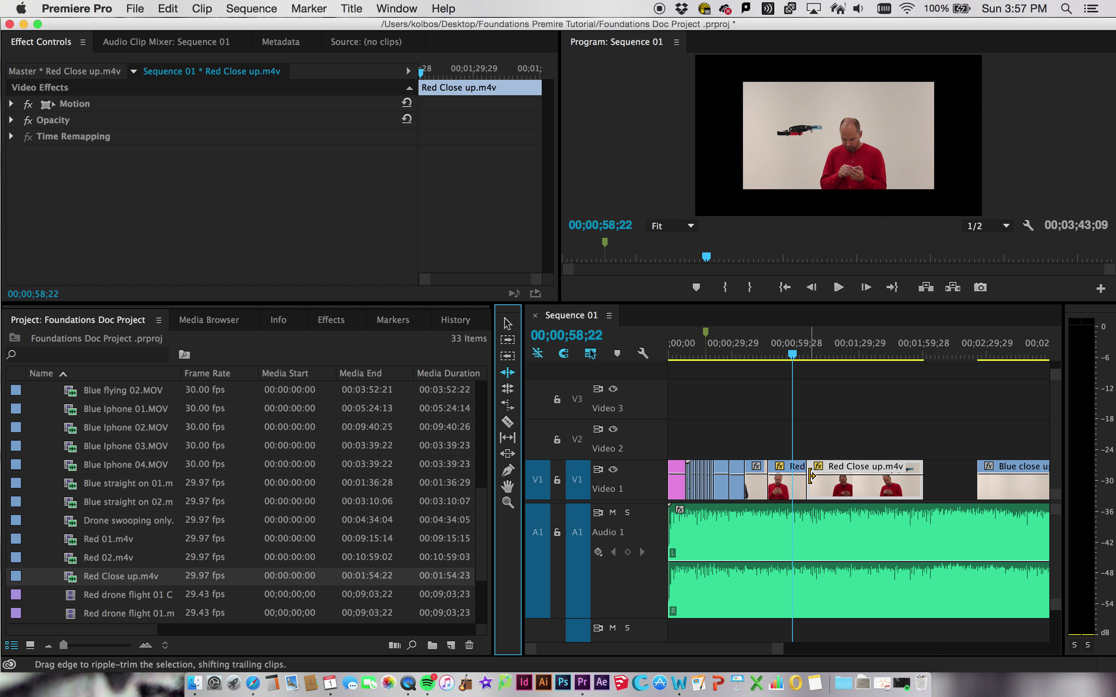
drag(804, 478, 819, 477)
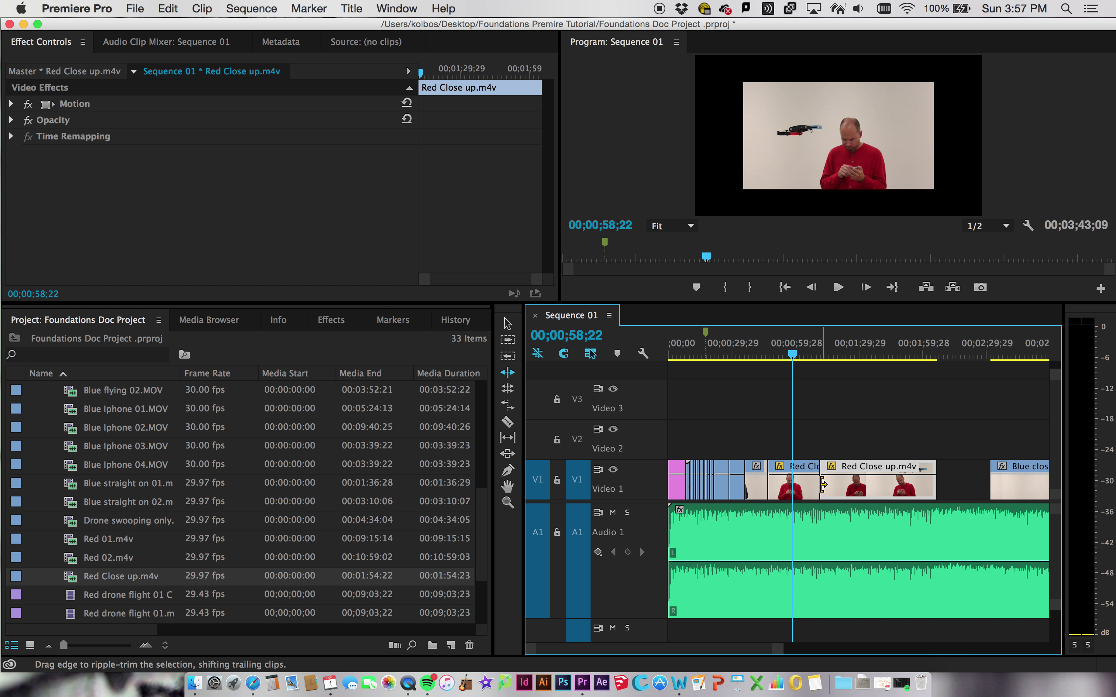
Step: Ripple-trim the start of the long Red Close up clip well inward, and restore most of the removed footage in small increments
drag(823, 485, 873, 484)
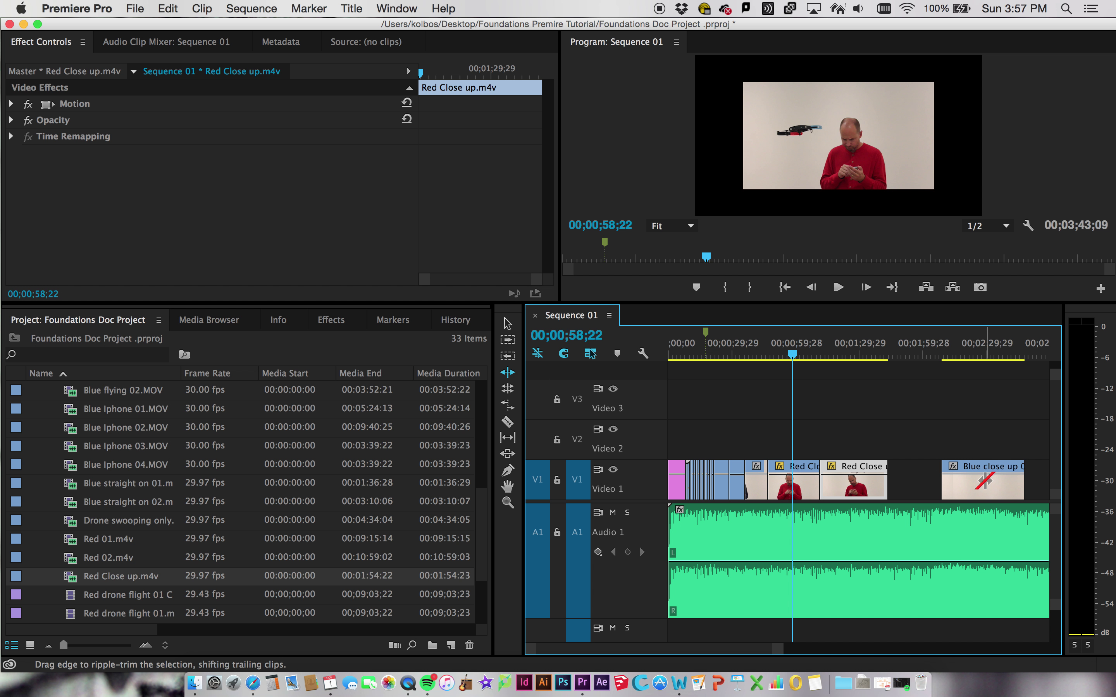
scroll(1019, 484, right, 3)
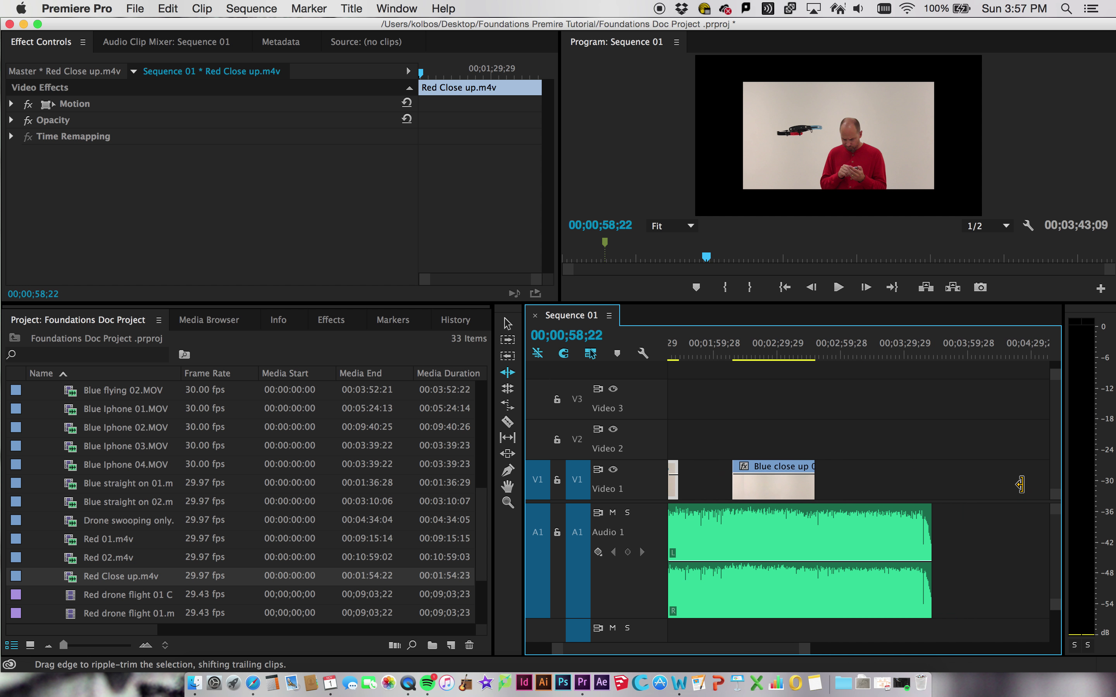
scroll(945, 483, left, 5)
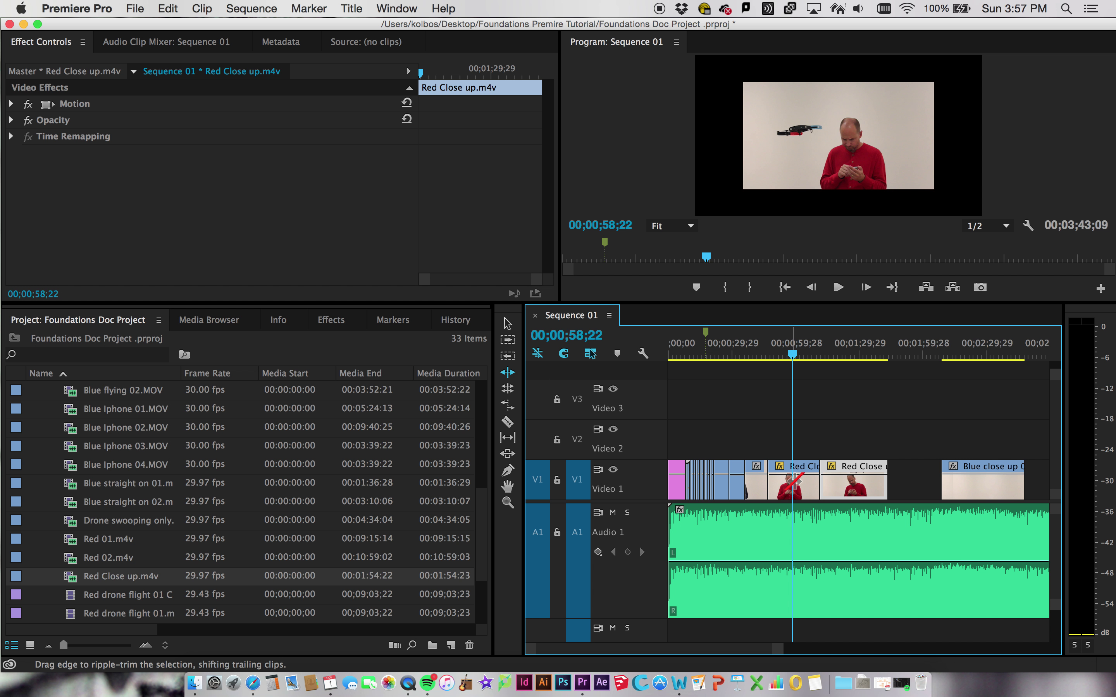
drag(823, 482, 812, 482)
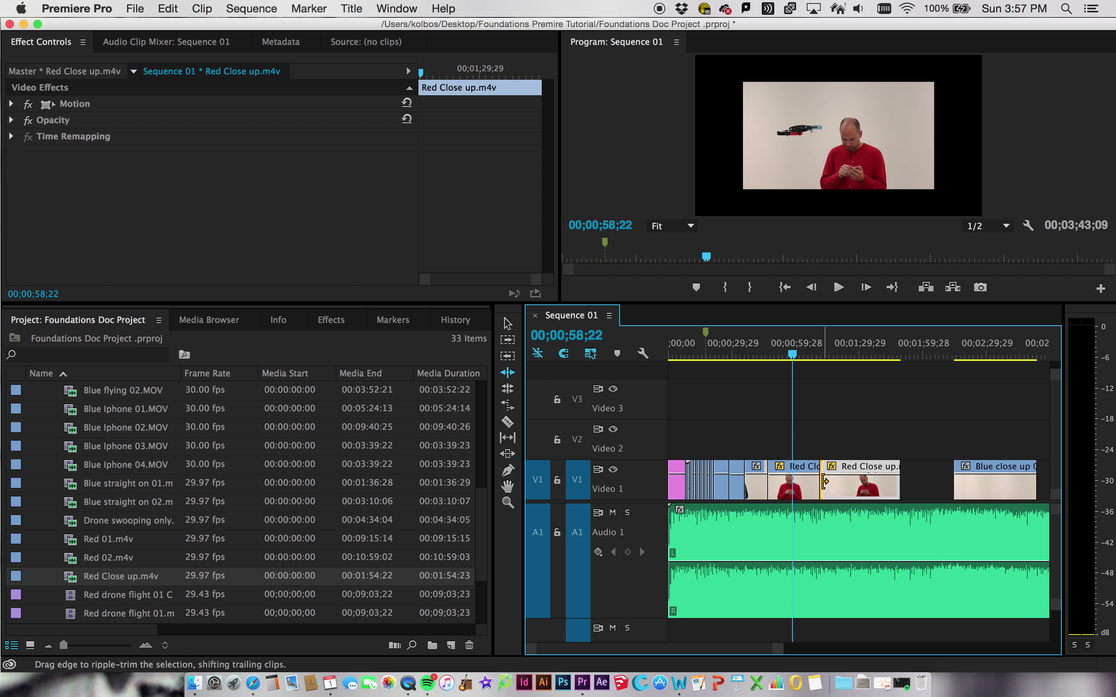
mouse_move(900, 482)
mouse_down()
mouse_move(925, 484)
mouse_move(908, 484)
mouse_up()
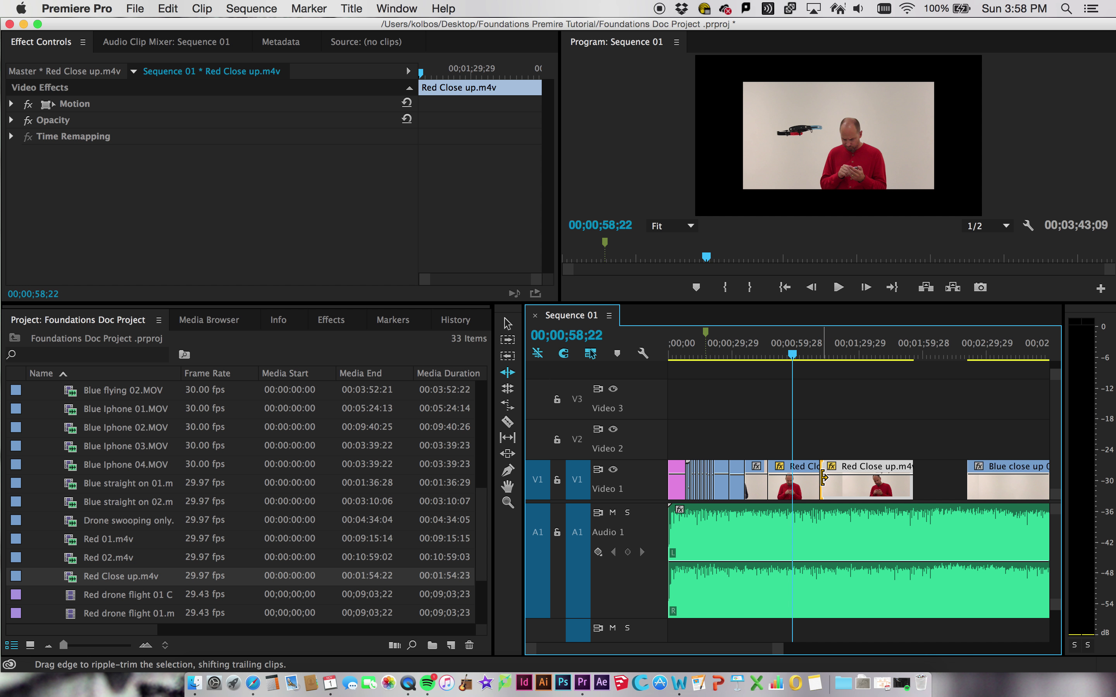
drag(823, 478, 810, 477)
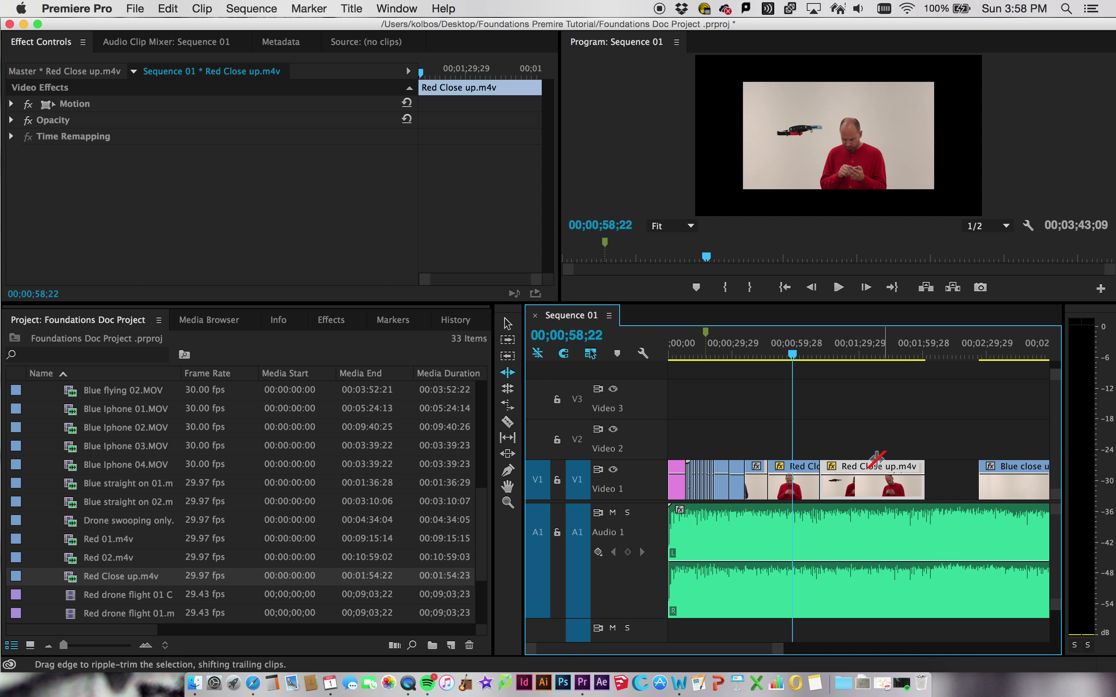
Step: Use the Rolling Edit tool to roll the cut between the two Red Close up clips earlier to 00;00;58;22 and back later
click(507, 392)
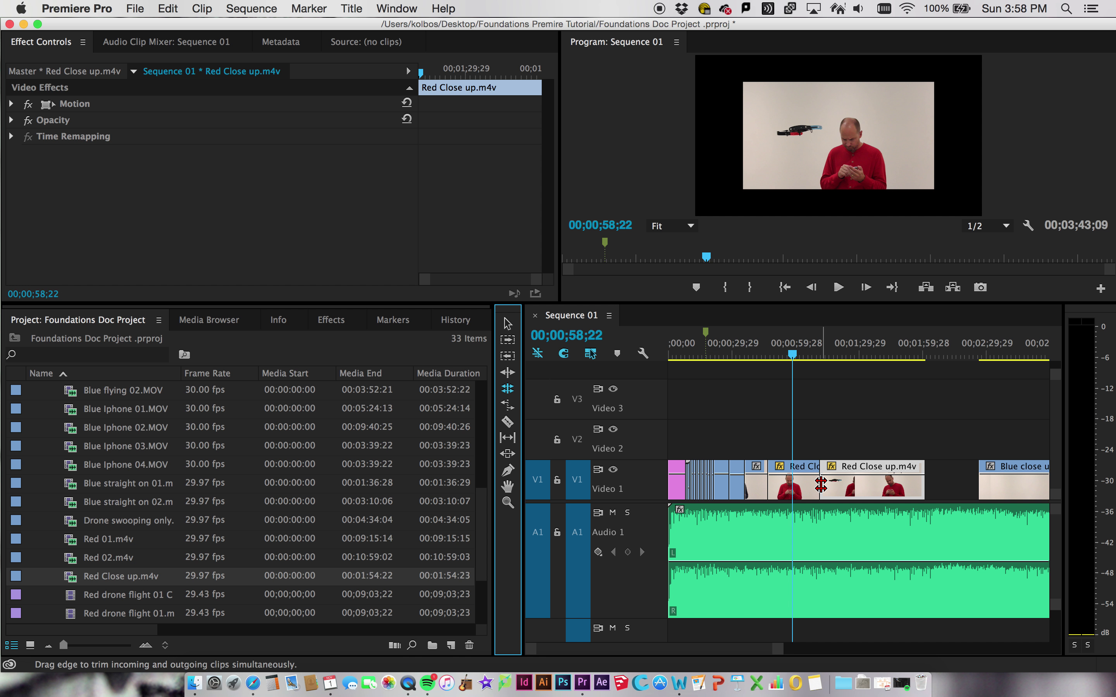
drag(822, 482, 792, 484)
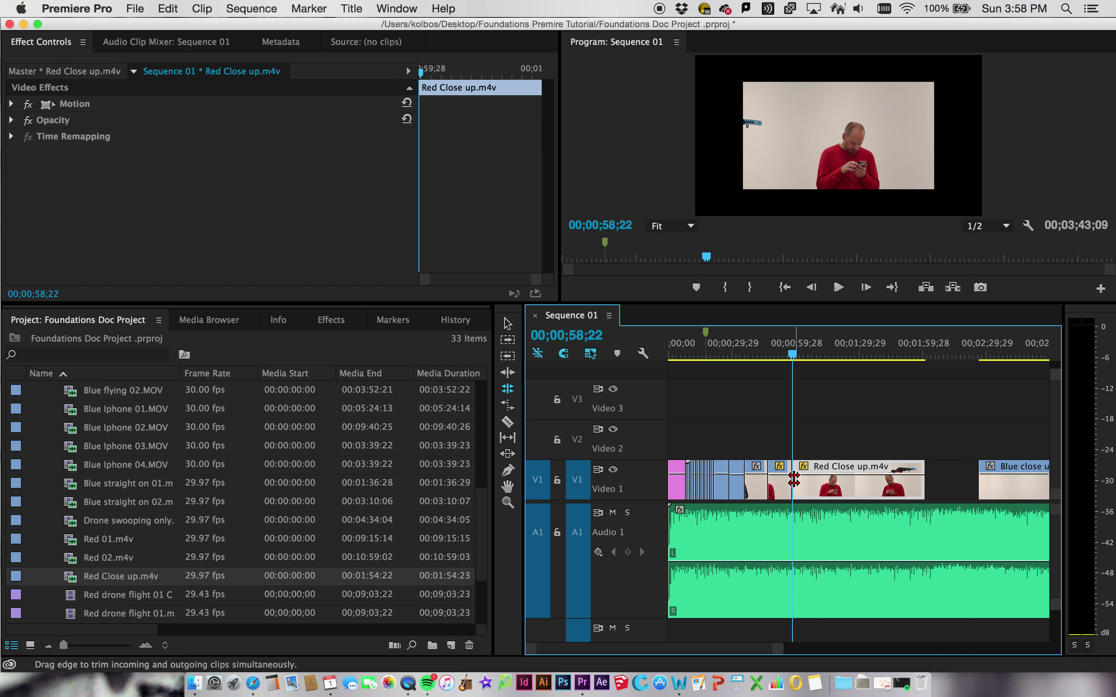
drag(793, 480, 817, 480)
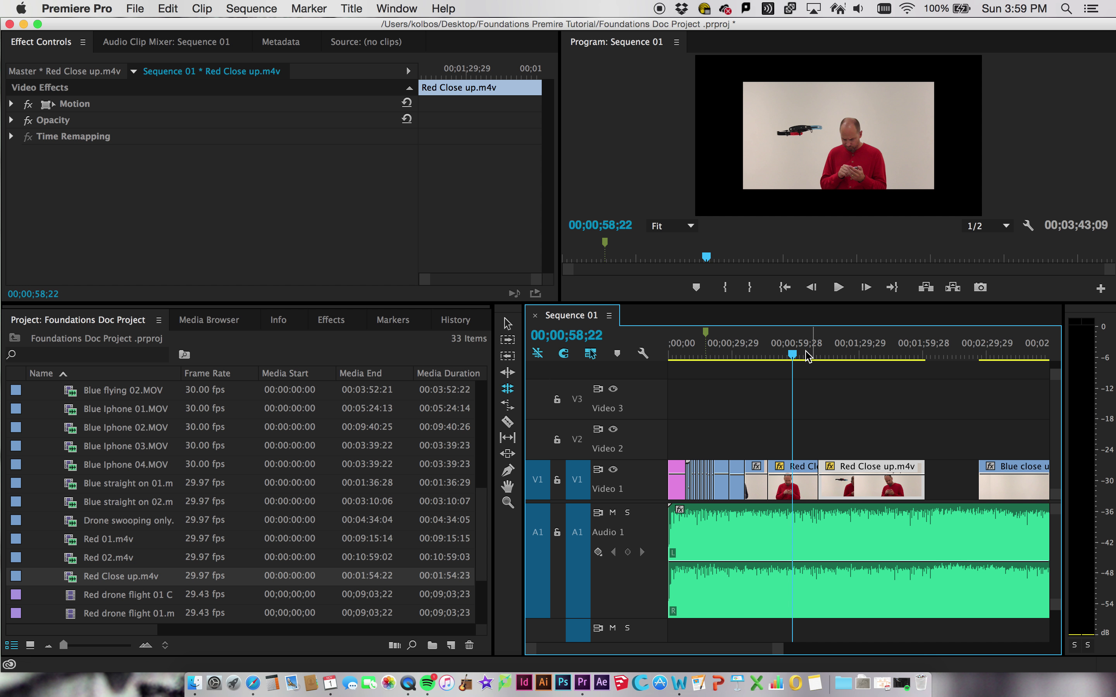
Step: Add a marker at 00;01;59;23 and pull the end of the long Red Close up clip back to it with the Rolling Edit tool
drag(798, 360, 920, 354)
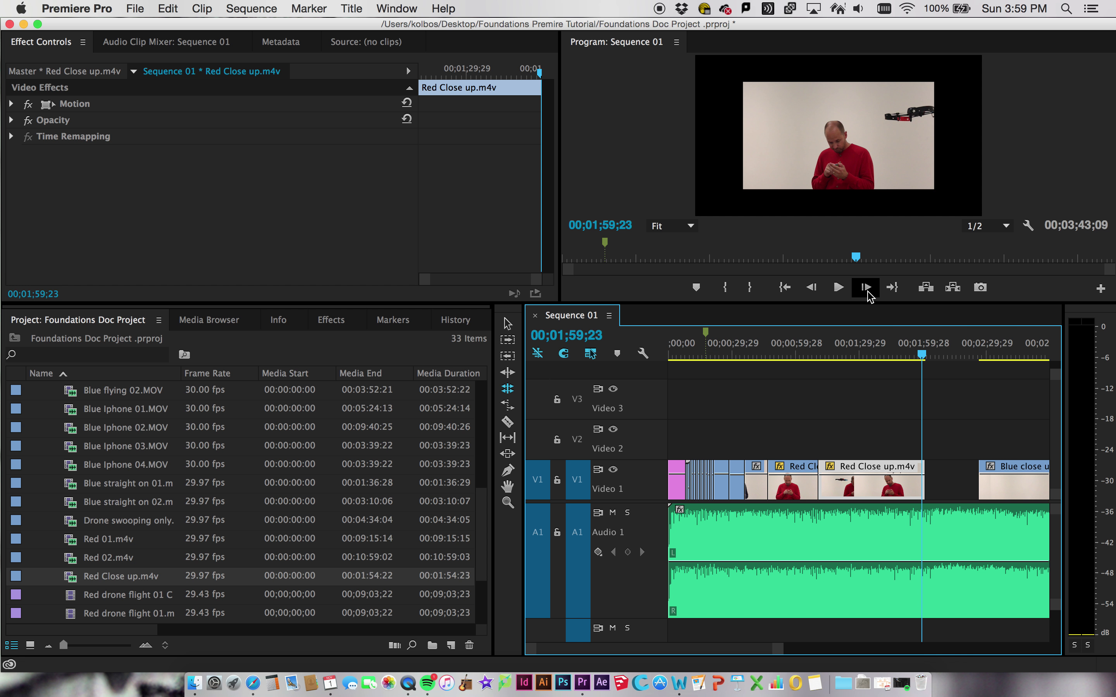
click(697, 288)
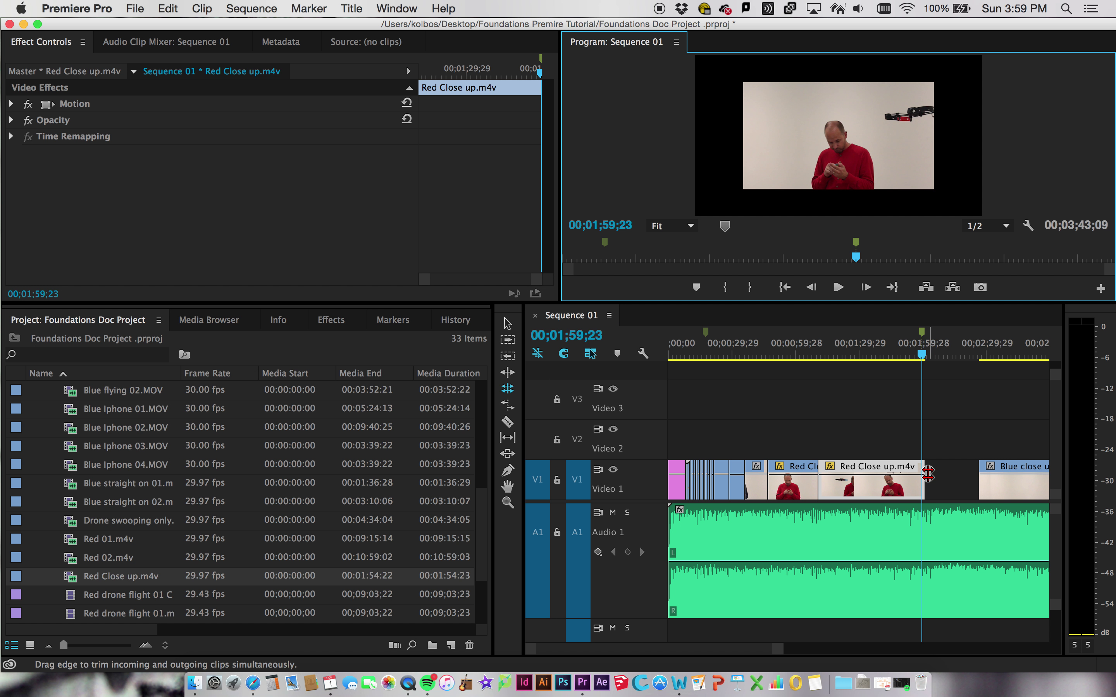
drag(928, 474, 920, 474)
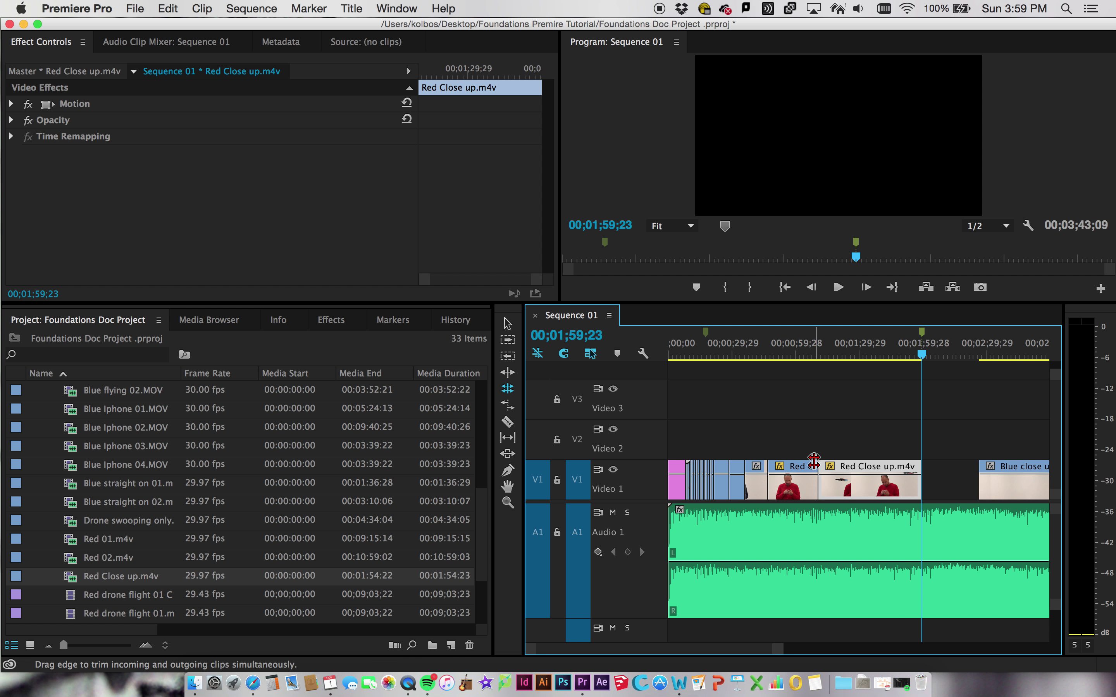
mouse_move(814, 460)
mouse_down()
mouse_move(860, 473)
mouse_move(802, 485)
mouse_move(844, 486)
mouse_move(774, 486)
mouse_move(793, 485)
mouse_up()
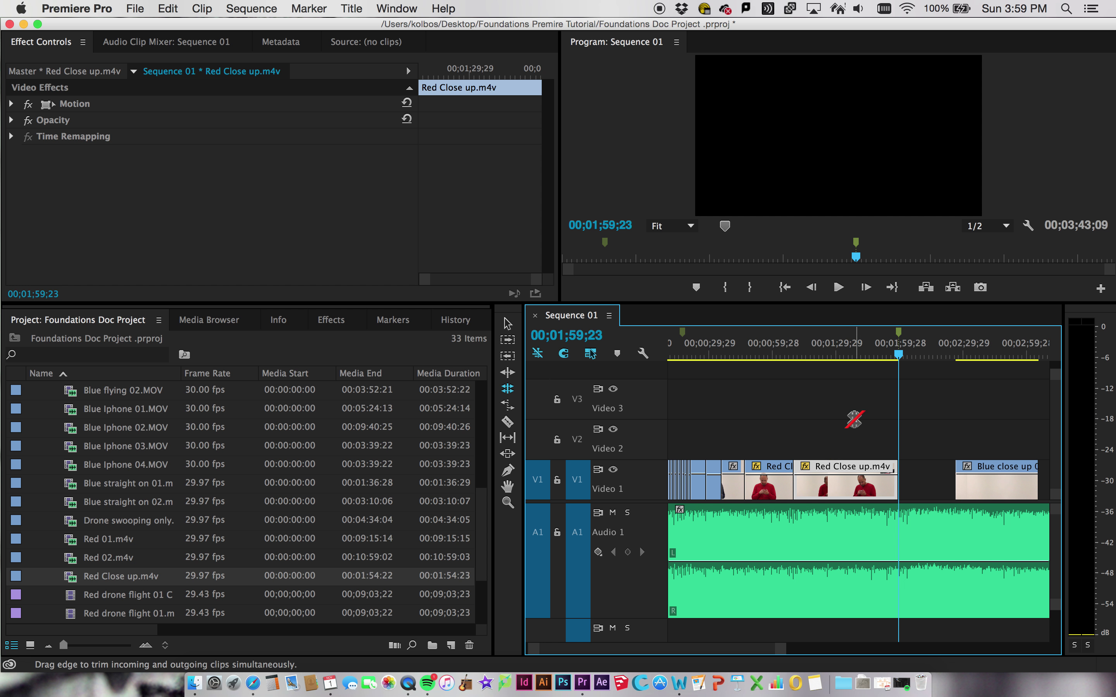
Step: Zoom in on the Blue close up 01 clip and play it through the cut into the following Red Close up clip
drag(896, 355, 736, 360)
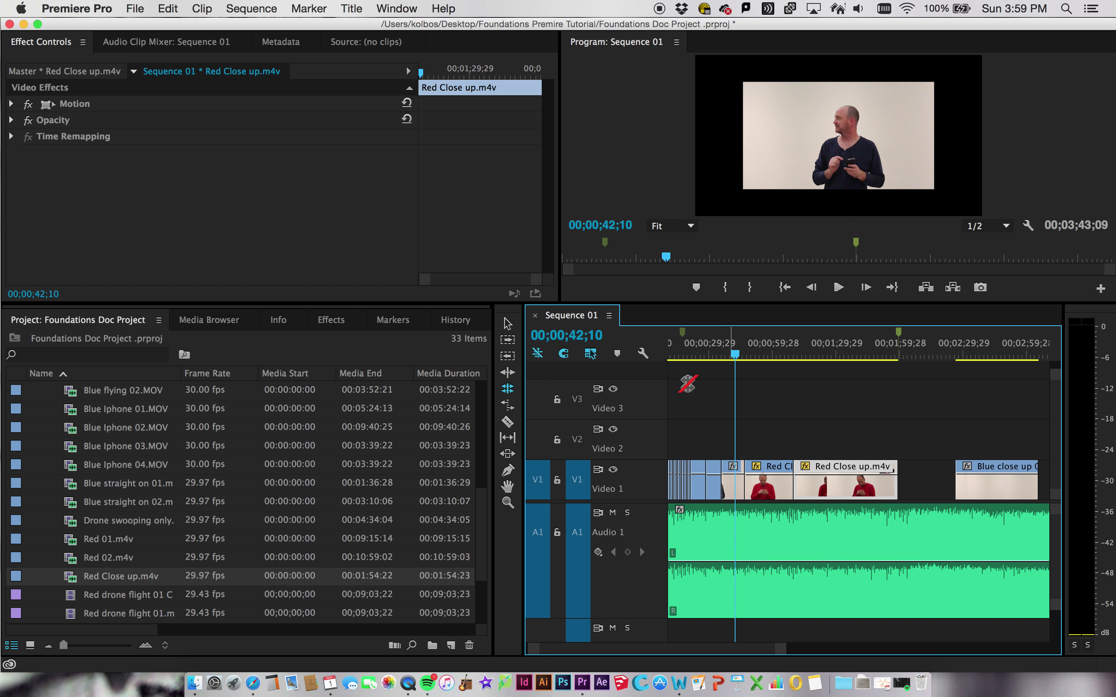
click(507, 437)
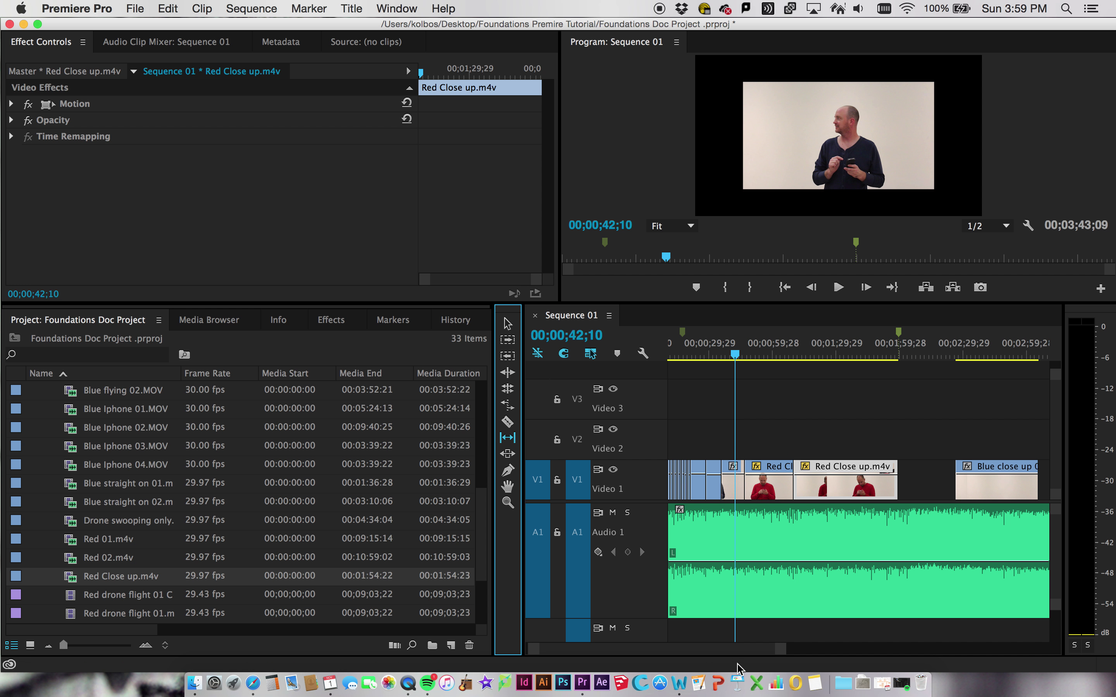
drag(776, 652, 700, 653)
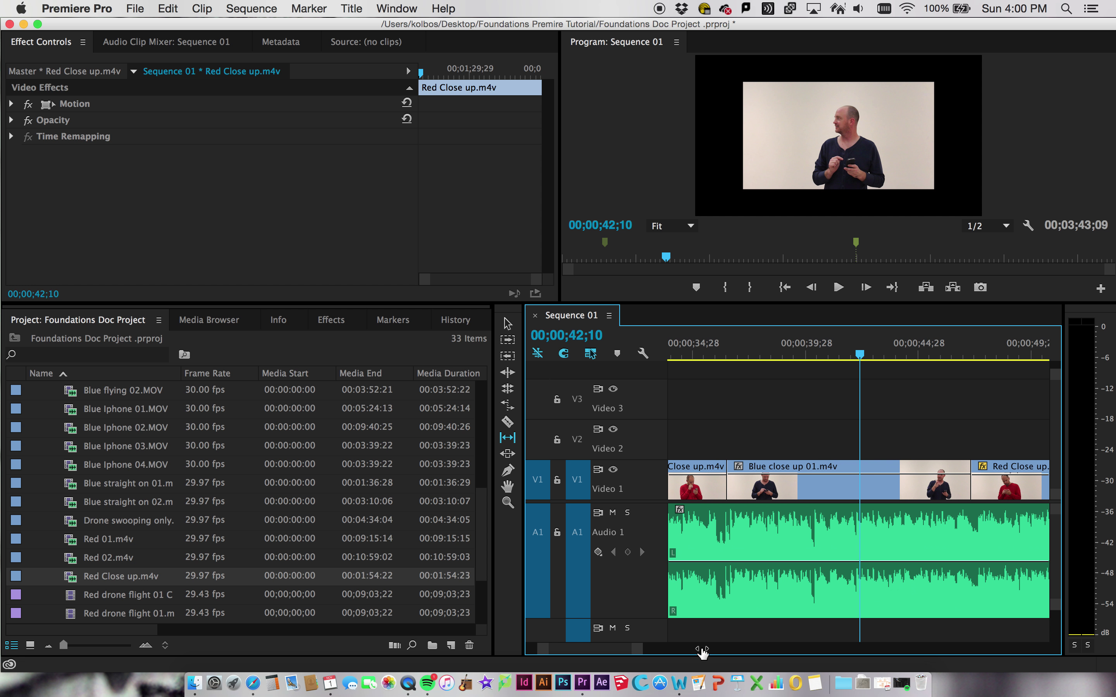
drag(859, 352, 722, 351)
key(space)
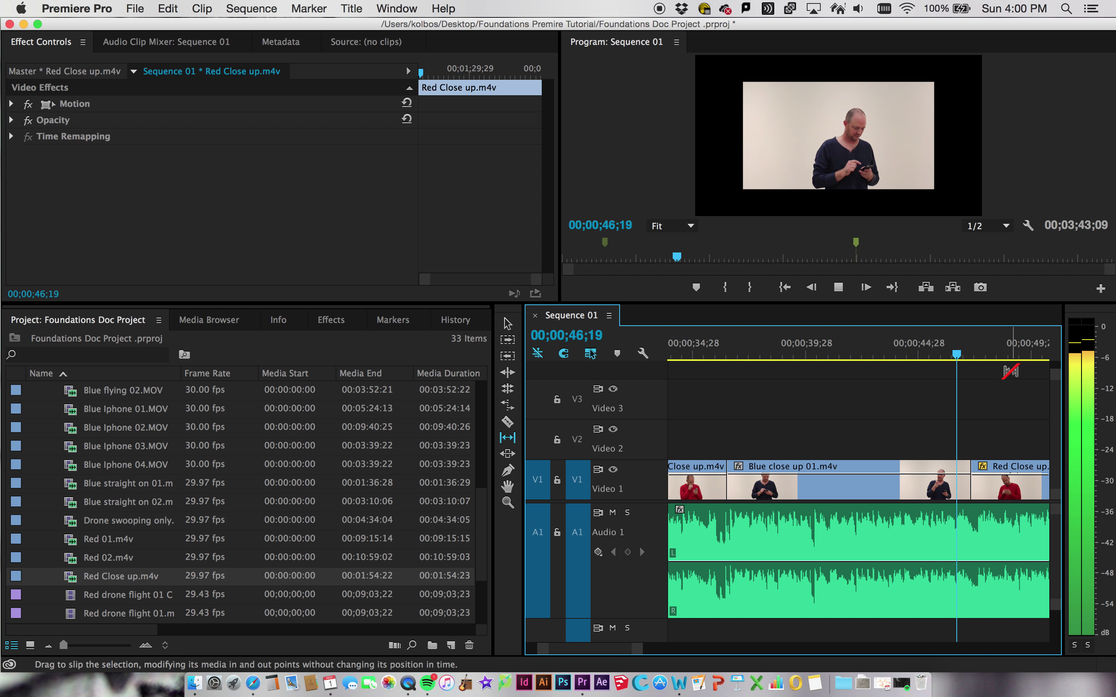
key(space)
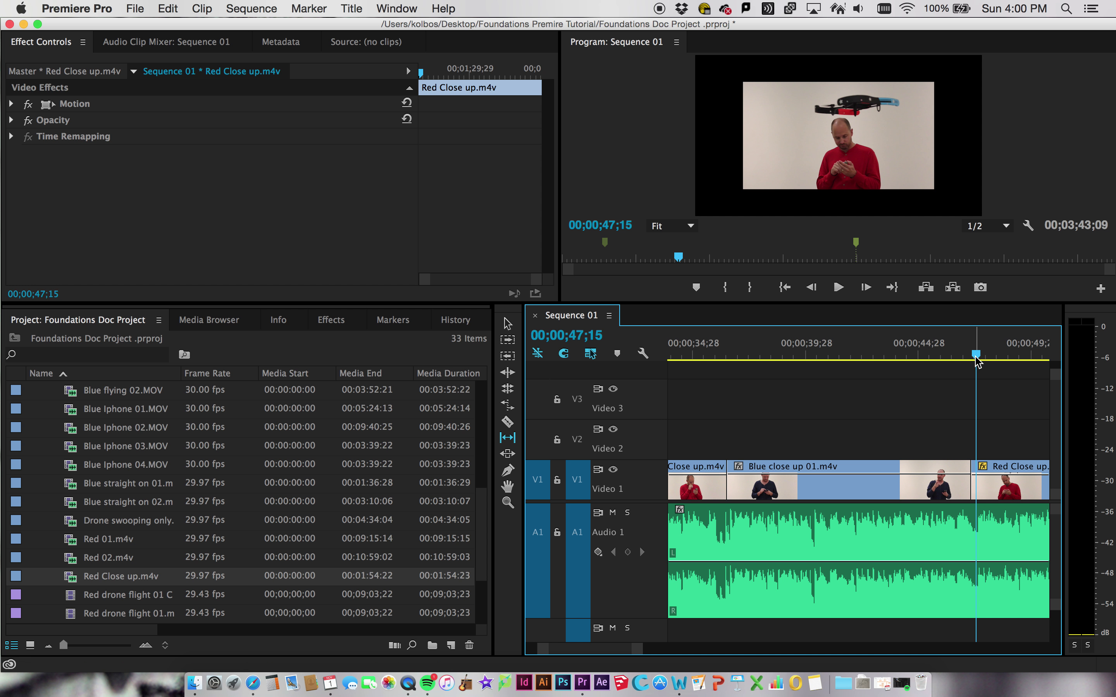
drag(977, 361, 944, 361)
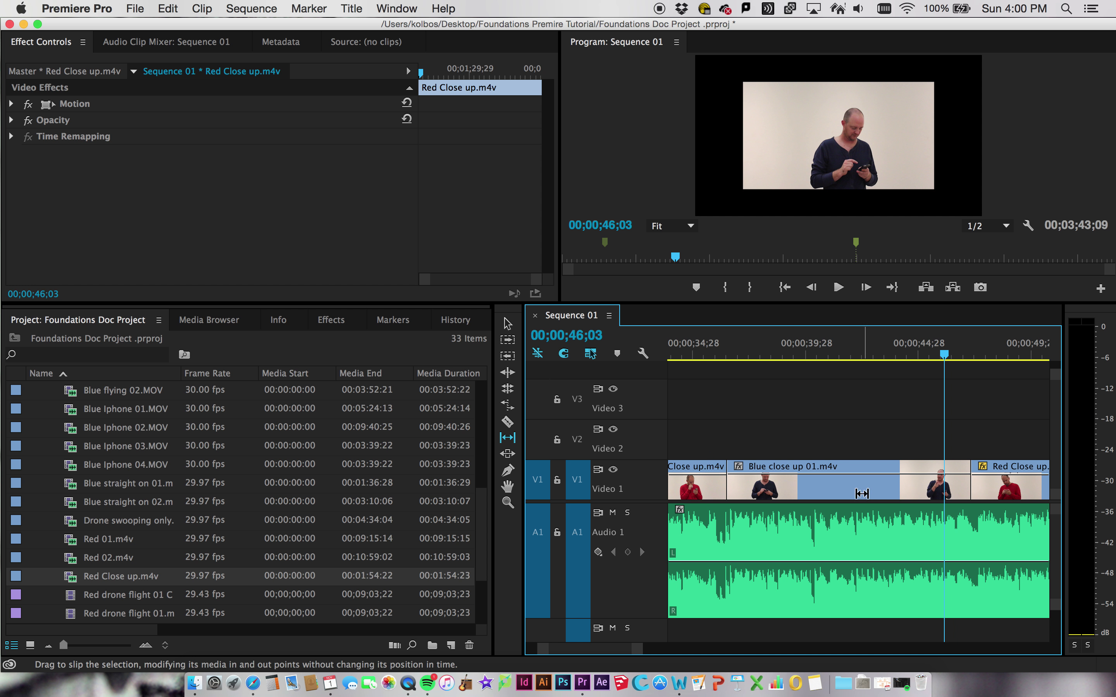
Step: Use the Slip tool on the Blue close up 01 clip to shift its content to later source footage, checking its opening at 00;00;36;23
click(507, 439)
click(817, 487)
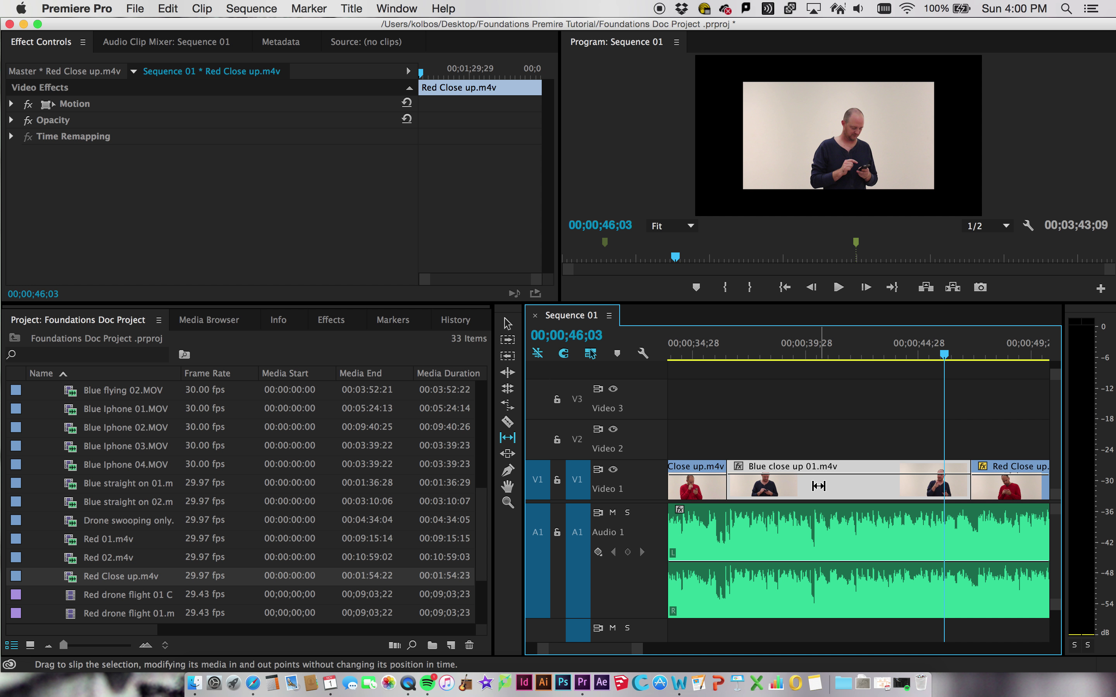
drag(818, 486, 838, 487)
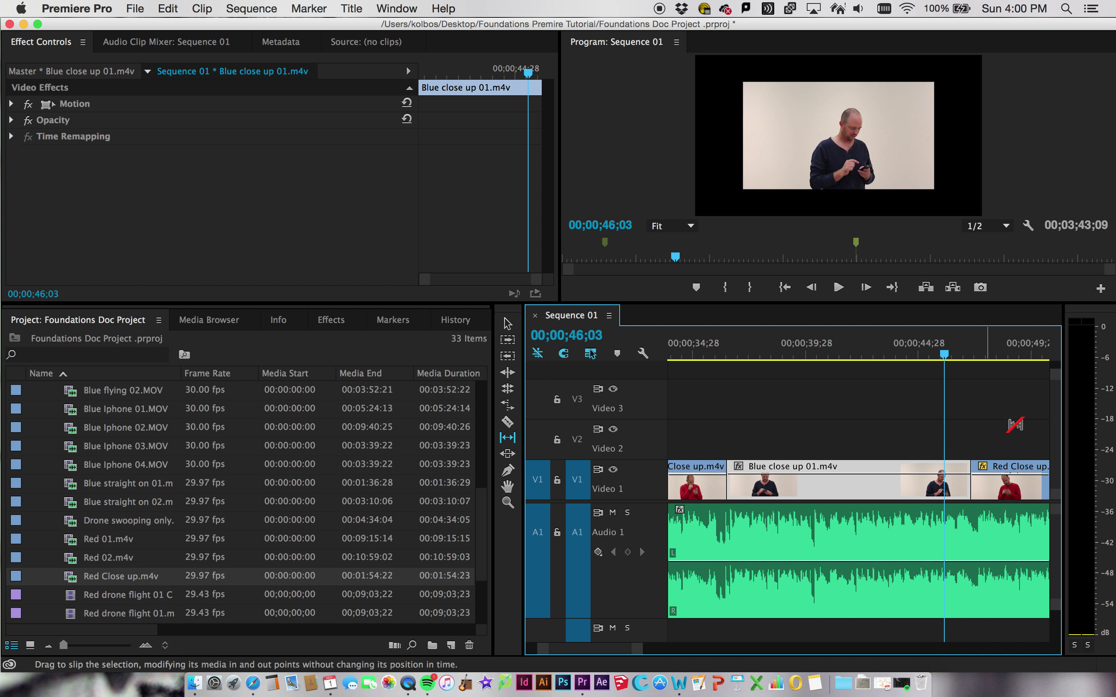
drag(869, 486, 814, 480)
drag(943, 355, 733, 360)
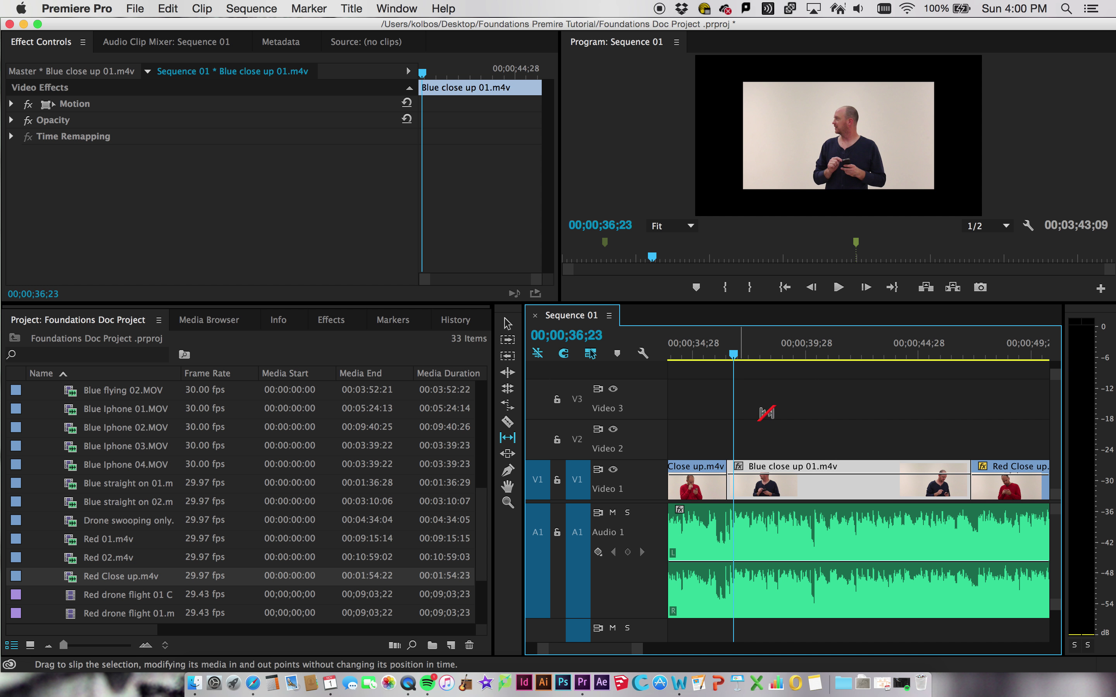
drag(867, 495, 737, 486)
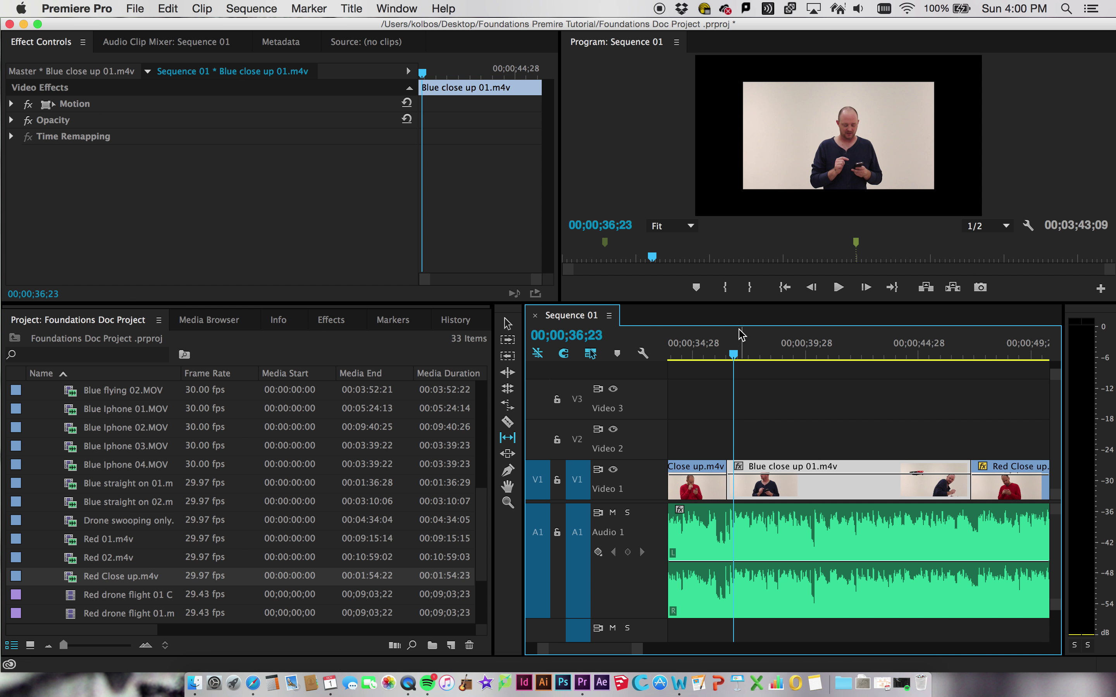
Step: Play the sequence from just before the cut into Blue close up 01 to about 00;00;40;17
drag(733, 353, 720, 353)
key(space)
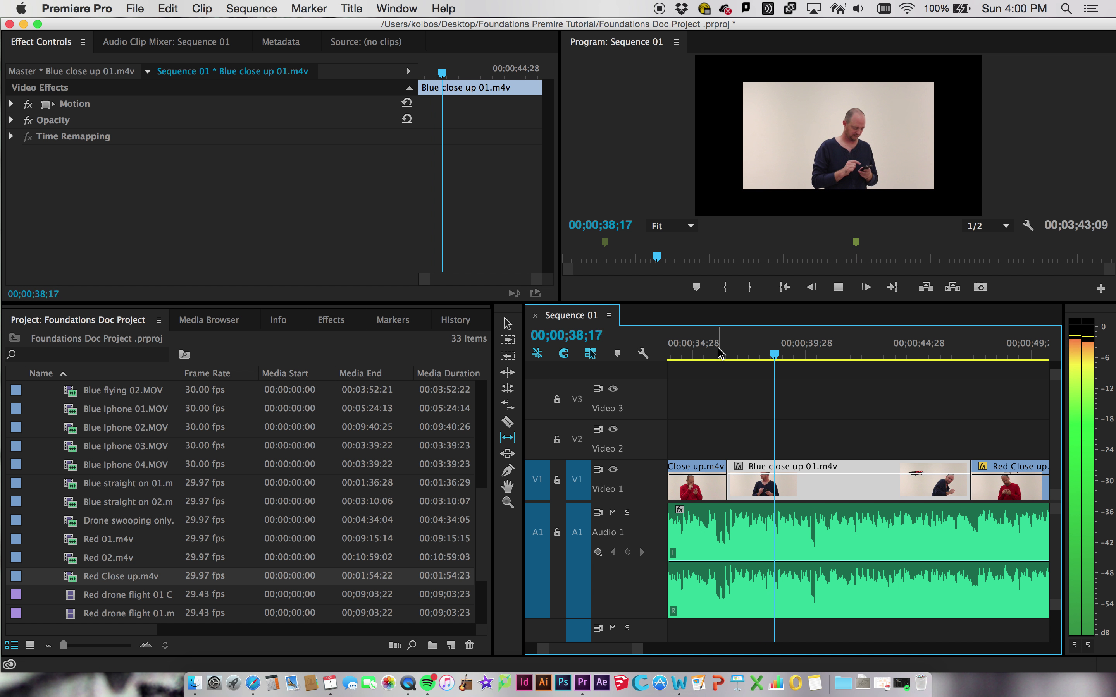
key(space)
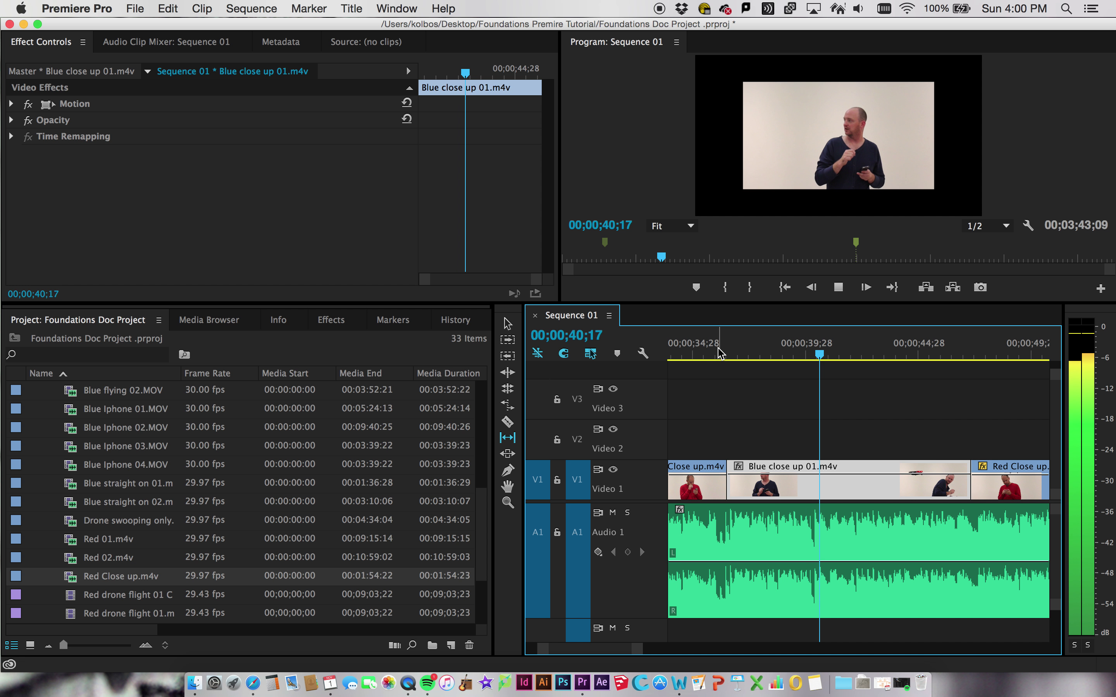
Step: Slip the Blue close up 01 clip's content further to a later part of its source, and nudge it slightly back earlier
drag(903, 486, 700, 481)
click(728, 355)
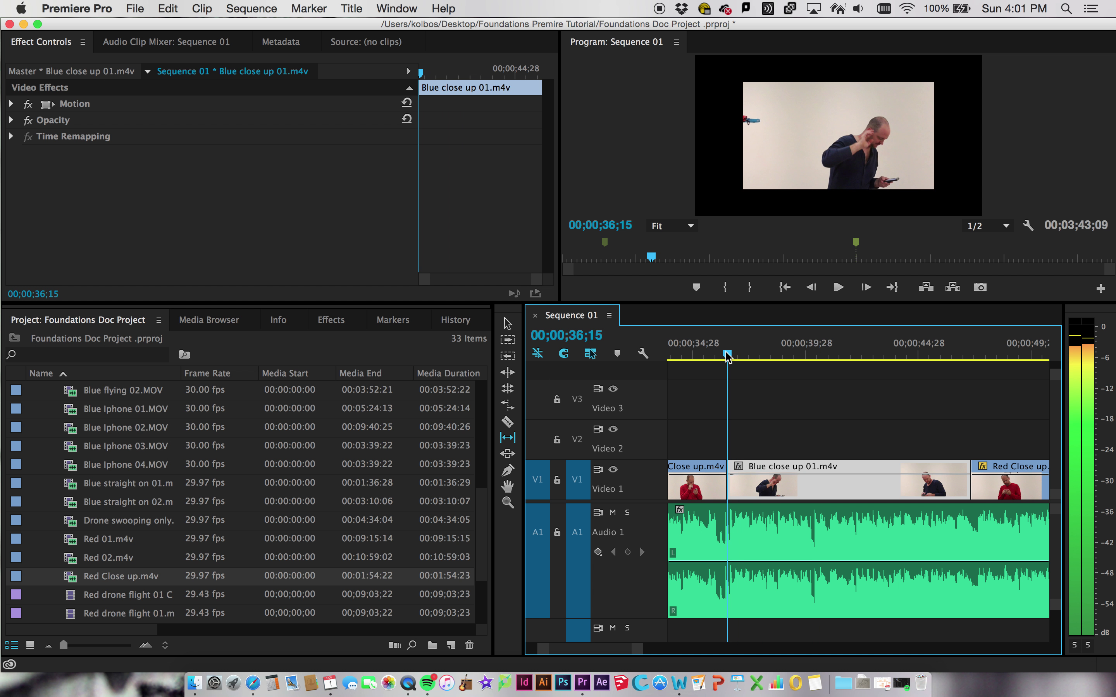
drag(756, 490, 769, 490)
Step: Replay the cut into the slipped Blue close up 01 clip from about 00;00;36;02 and examine its end near 00;00;47;02
click(718, 355)
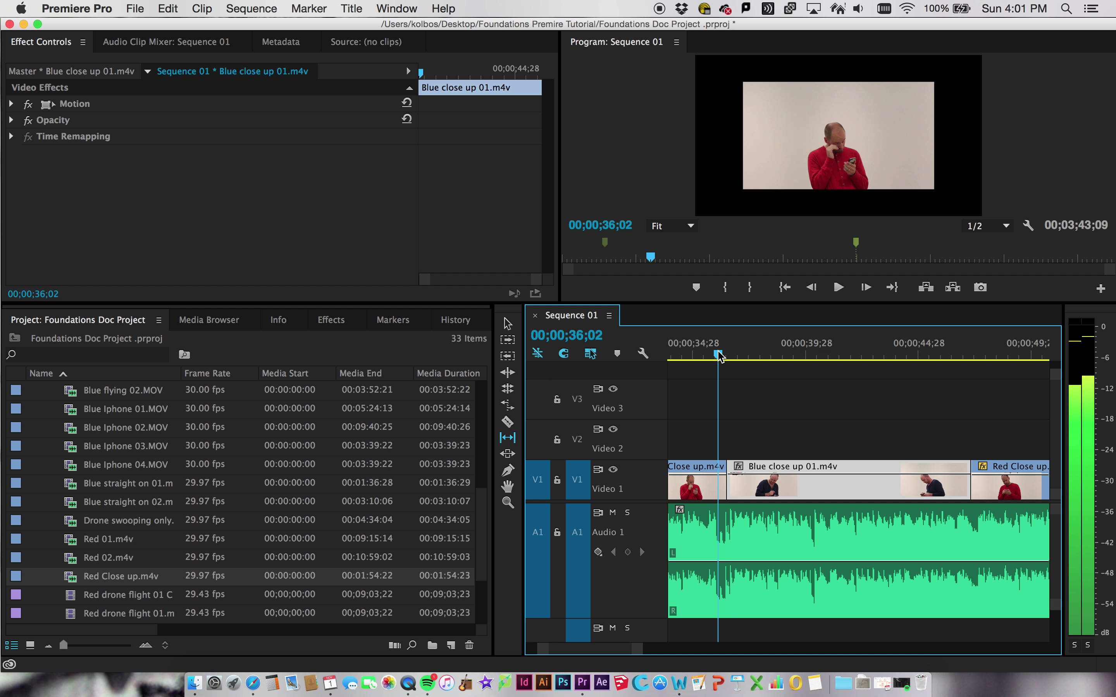
key(space)
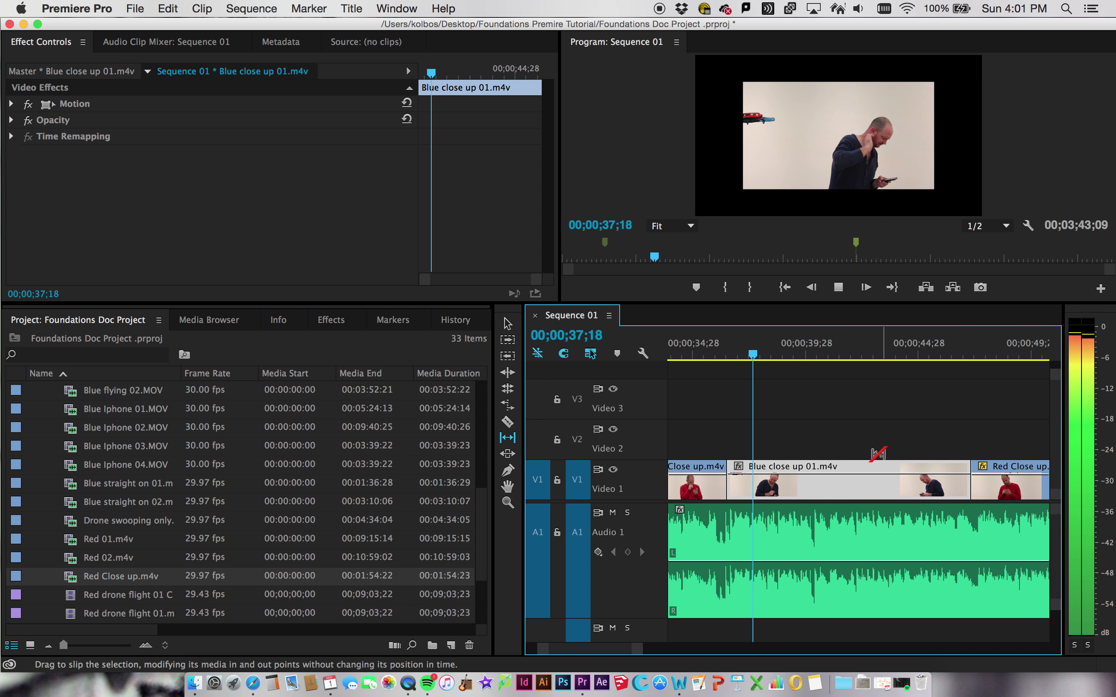
key(space)
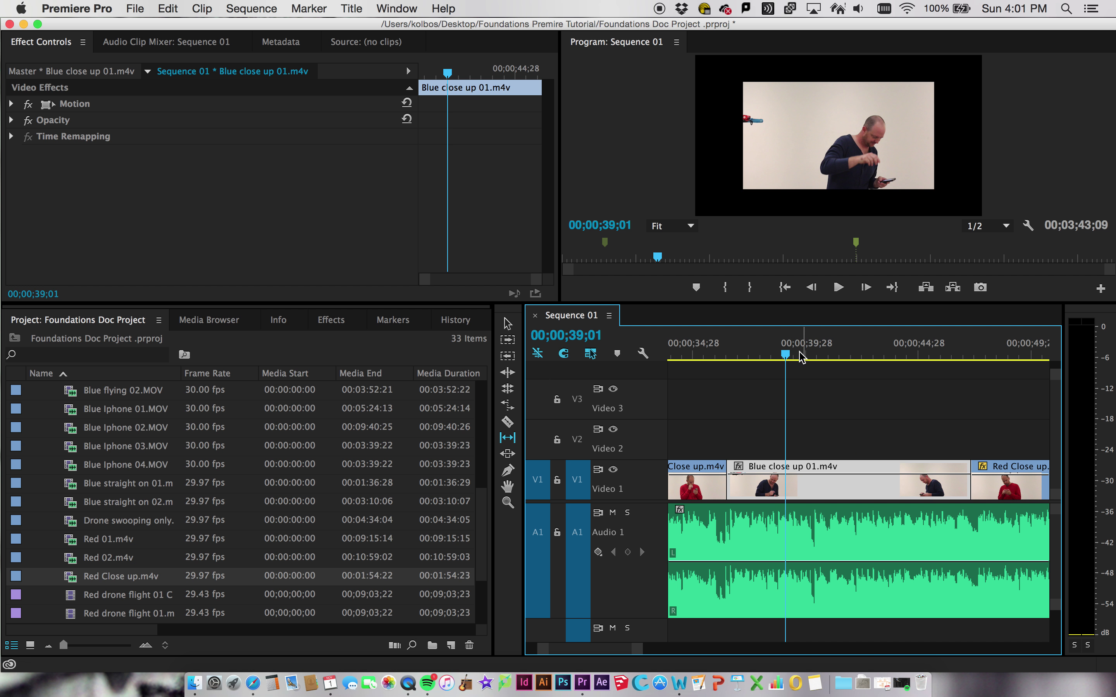
drag(787, 354, 715, 356)
key(space)
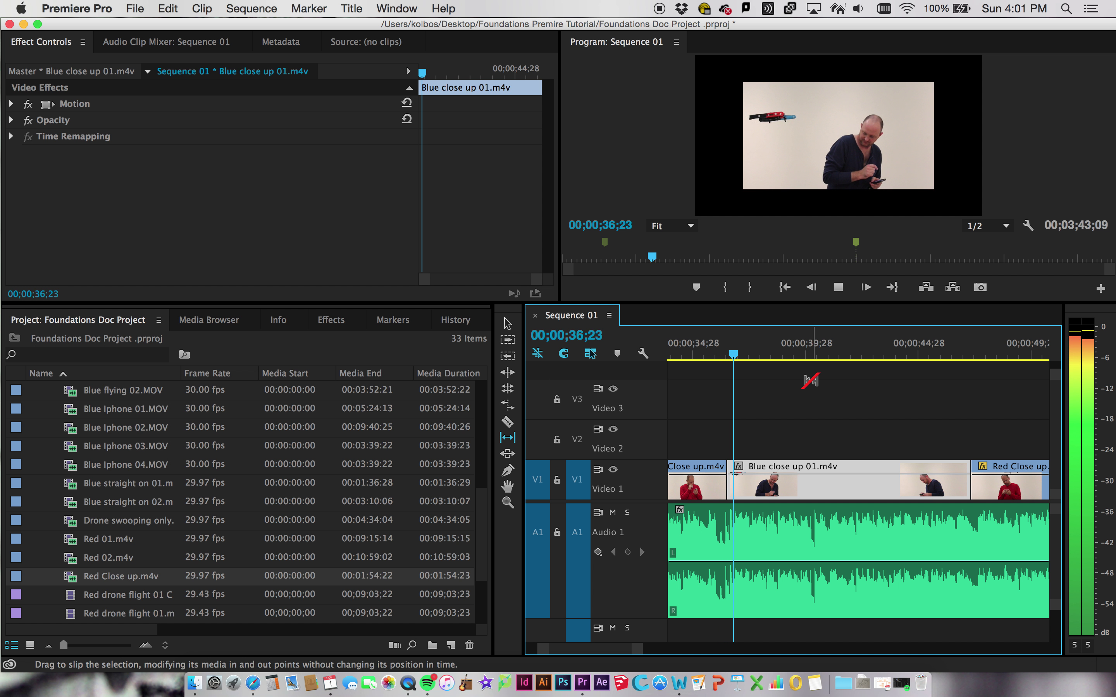
key(space)
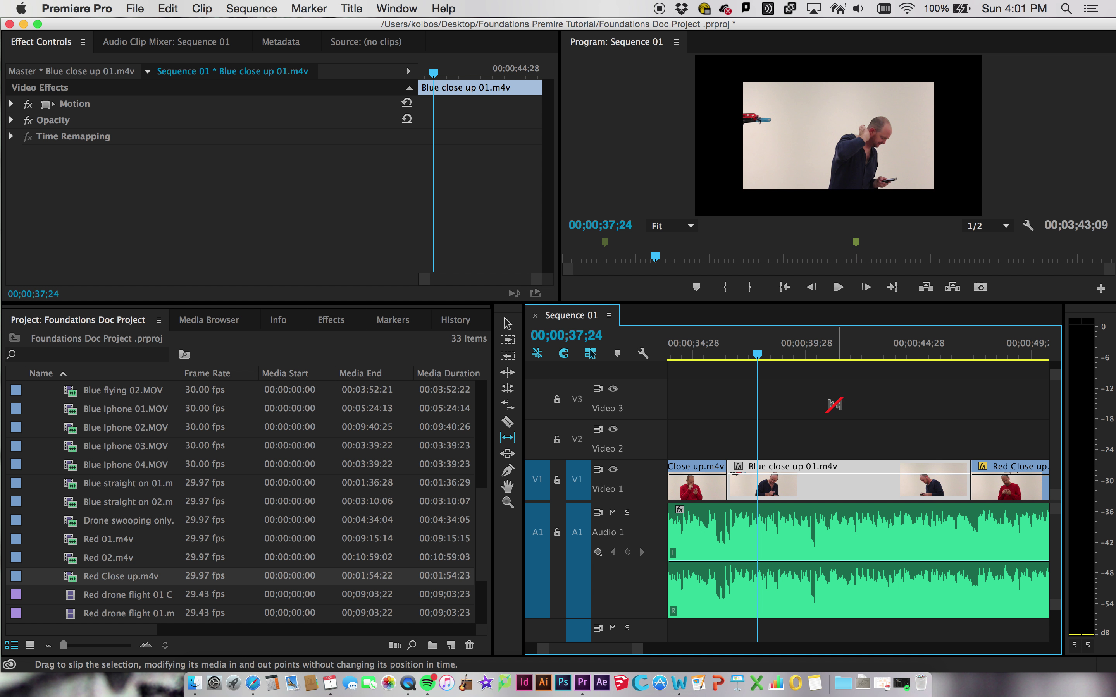
drag(769, 359, 966, 364)
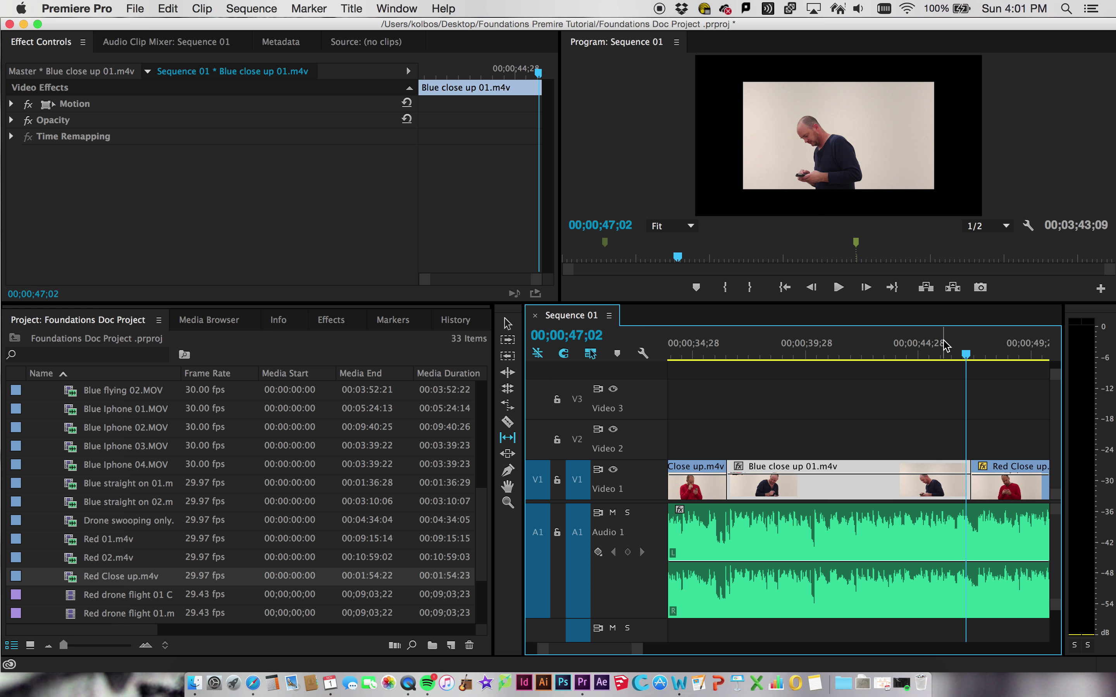
Step: Play the cut from the Blue close up 01 clip into Red Close up until about 00;00;48;07
key(space)
key(space)
scroll(987, 480, right, 10)
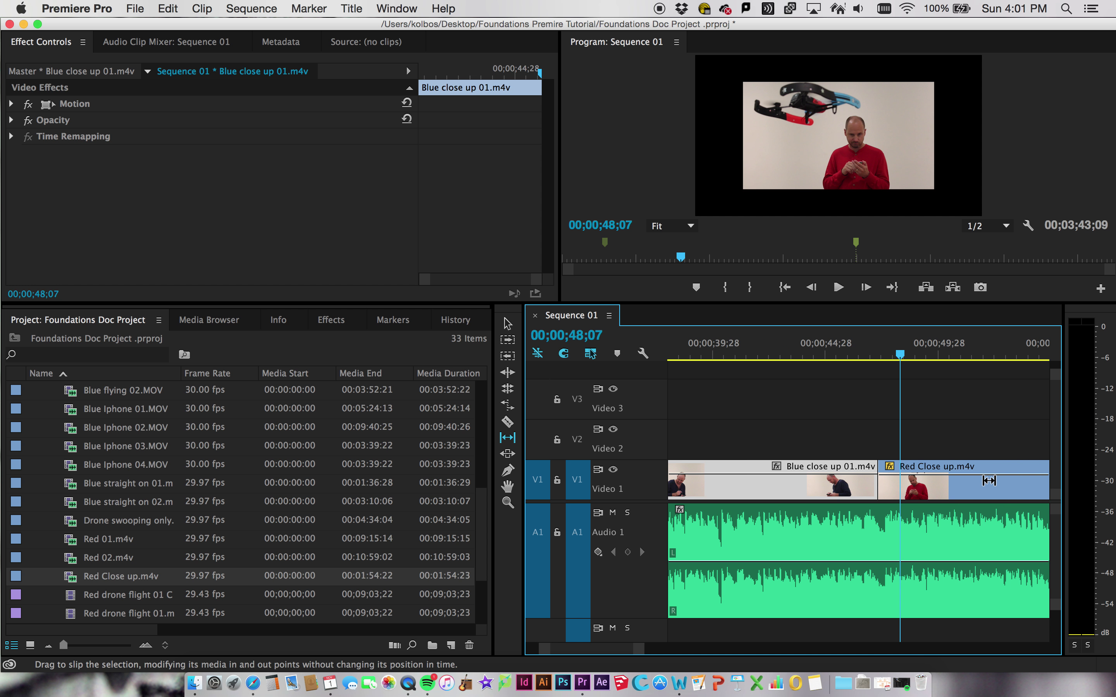
Step: Slip the content of the Red Close up clip directly after Blue close up 01, and play its opening to about 00;00;49;12
scroll(990, 480, left, 3)
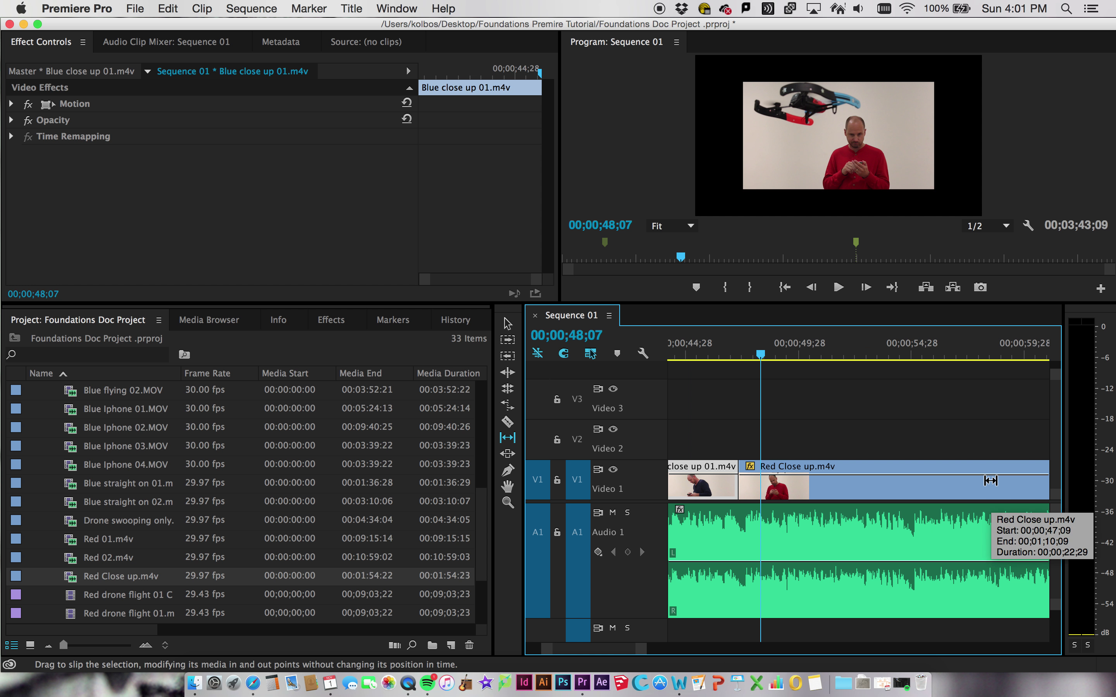
drag(640, 651, 691, 646)
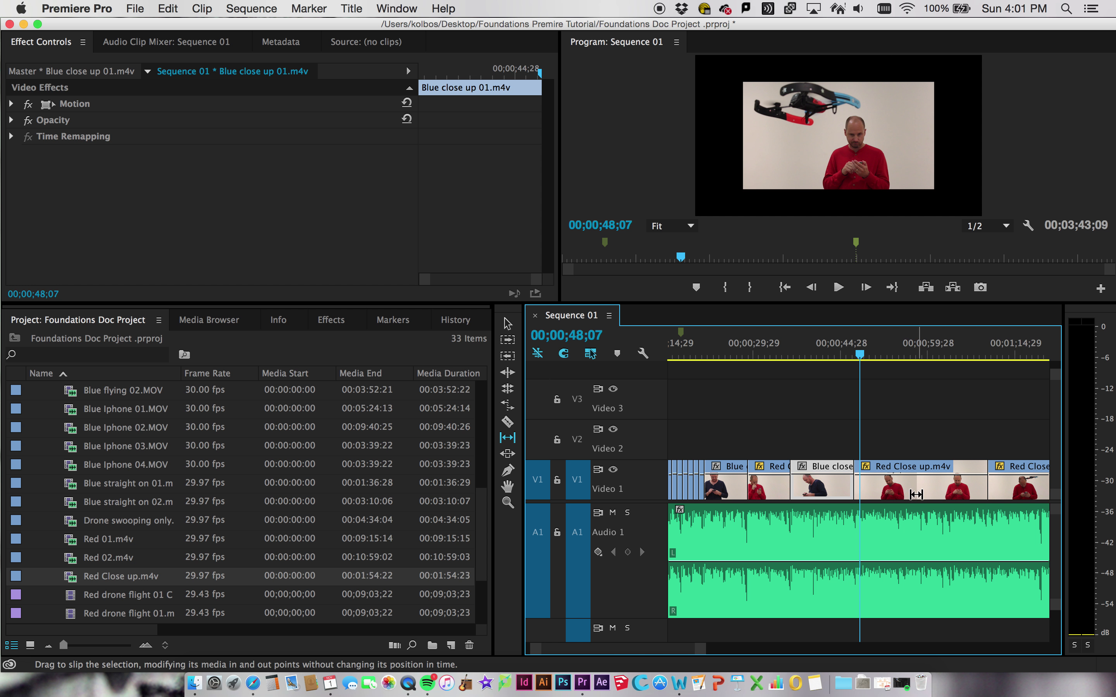
drag(916, 494, 918, 494)
key(shift+k)
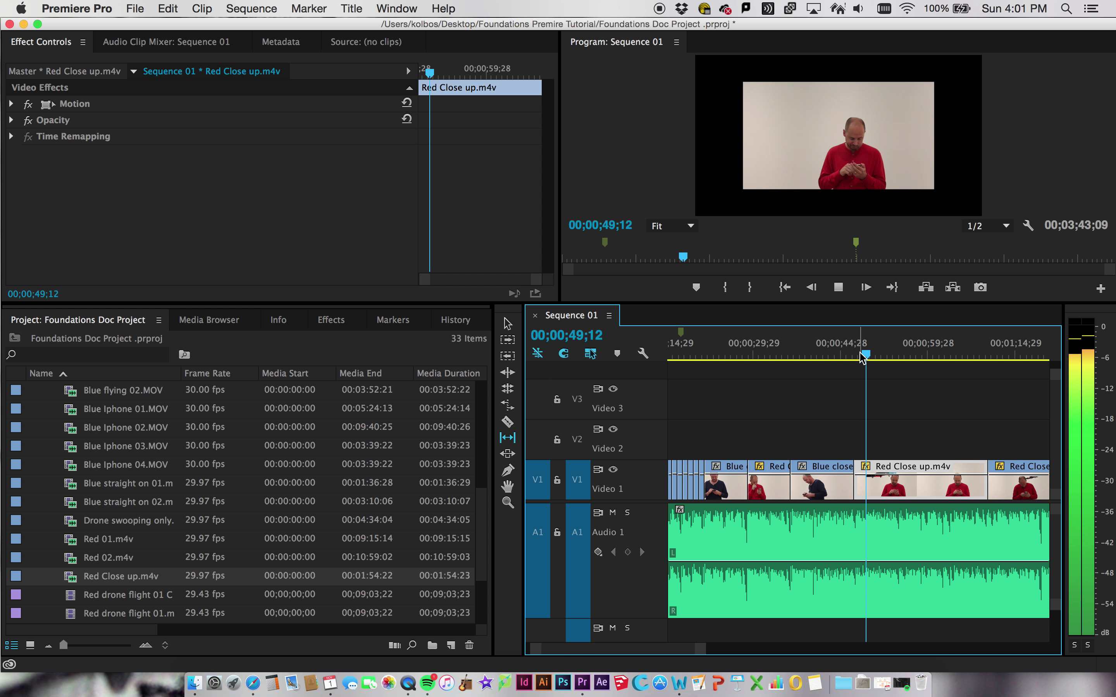
key(space)
Step: Slip the same Red Close up clip's content slightly more, and replay the cut into it until 00;00;48;28
drag(909, 487, 917, 487)
click(837, 353)
key(space)
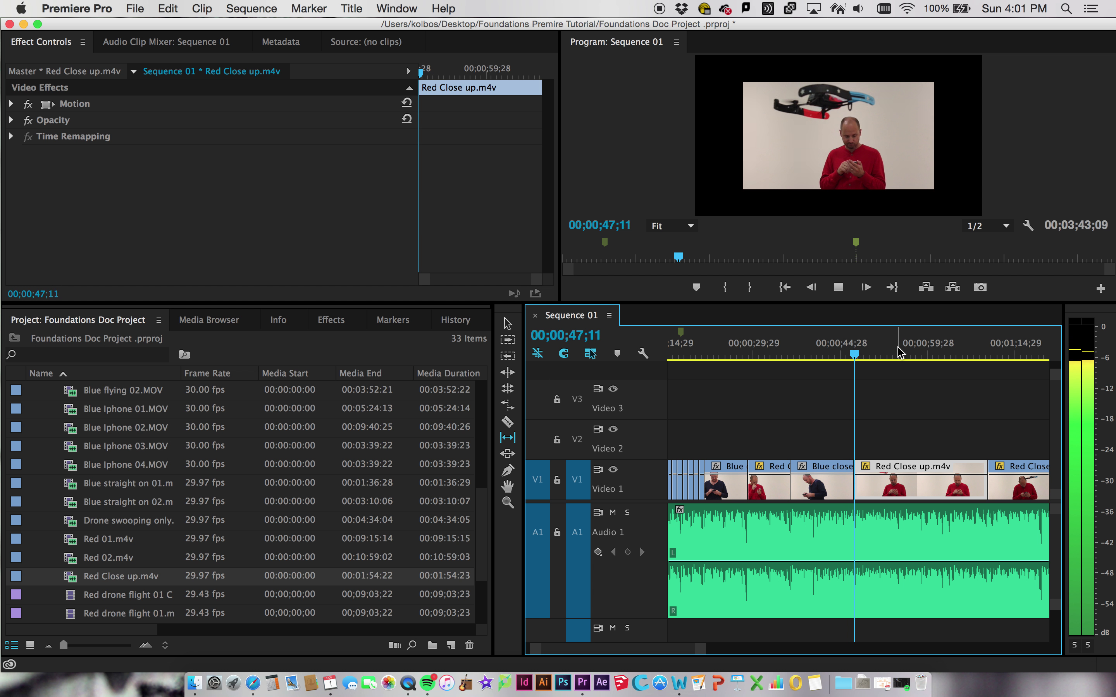
key(space)
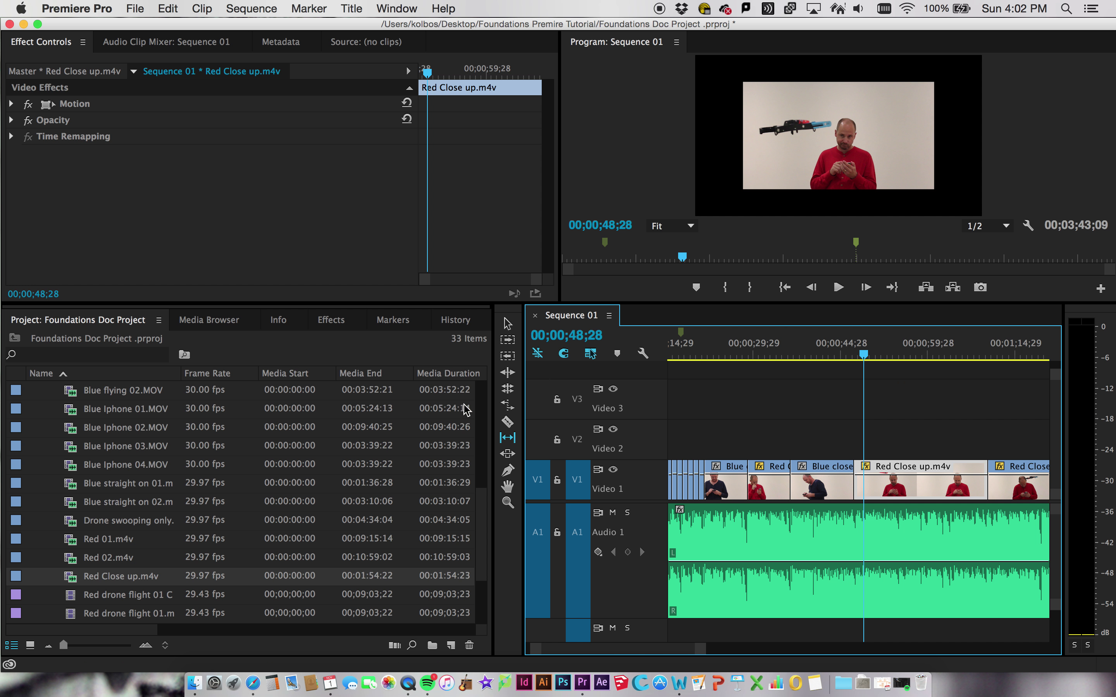
Step: With the Slide tool, move the Blue close up 01 clip later between its neighbours so that it ends at about 00;00;51;02
click(508, 455)
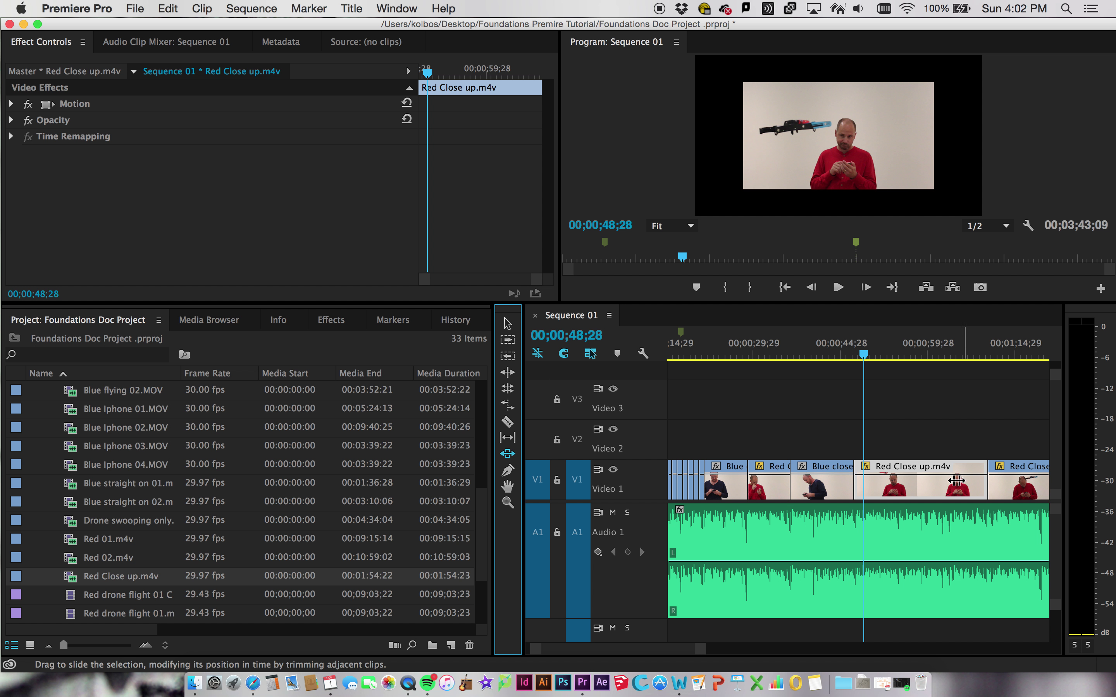
scroll(922, 486, right, 2)
drag(922, 487, 921, 486)
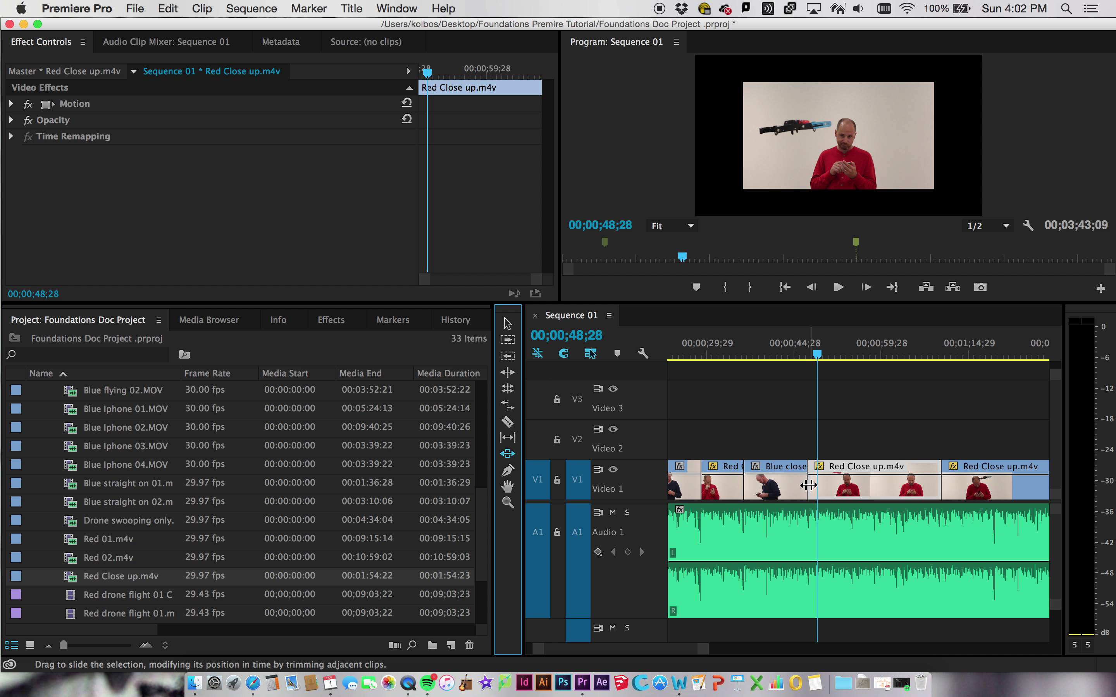
mouse_move(788, 486)
mouse_down()
mouse_move(776, 487)
mouse_move(803, 485)
mouse_up()
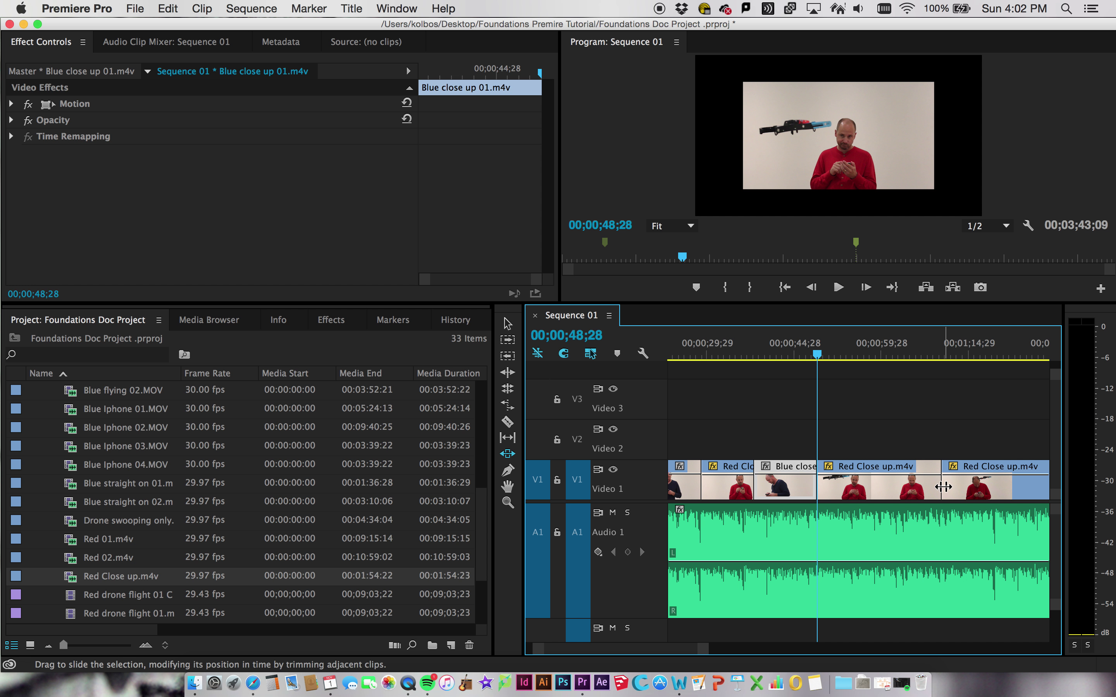
drag(795, 482, 807, 481)
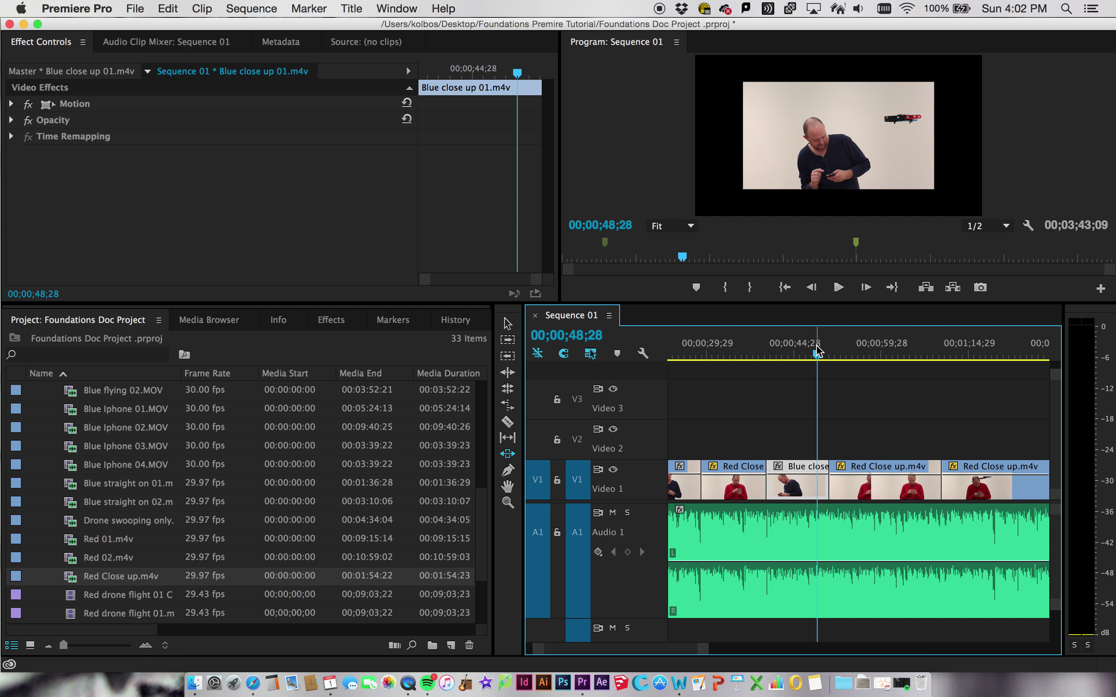
Step: Play the sequence from before the slid Blue close up 01 clip to 00;00;52;13 to review both of its cuts
click(743, 353)
key(space)
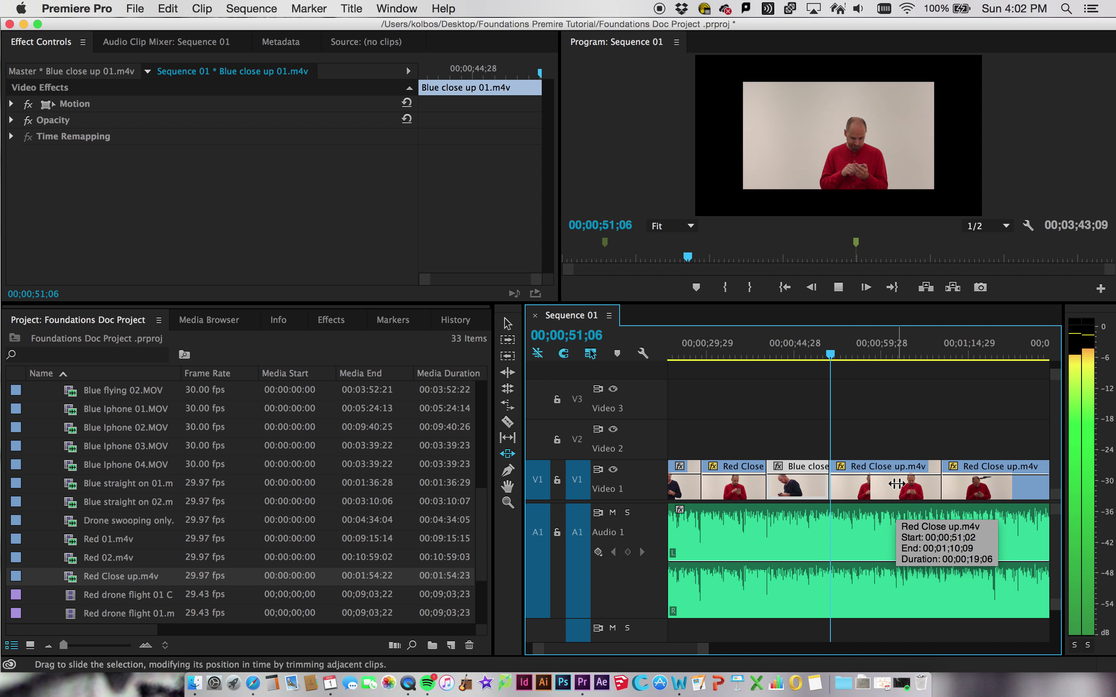
key(space)
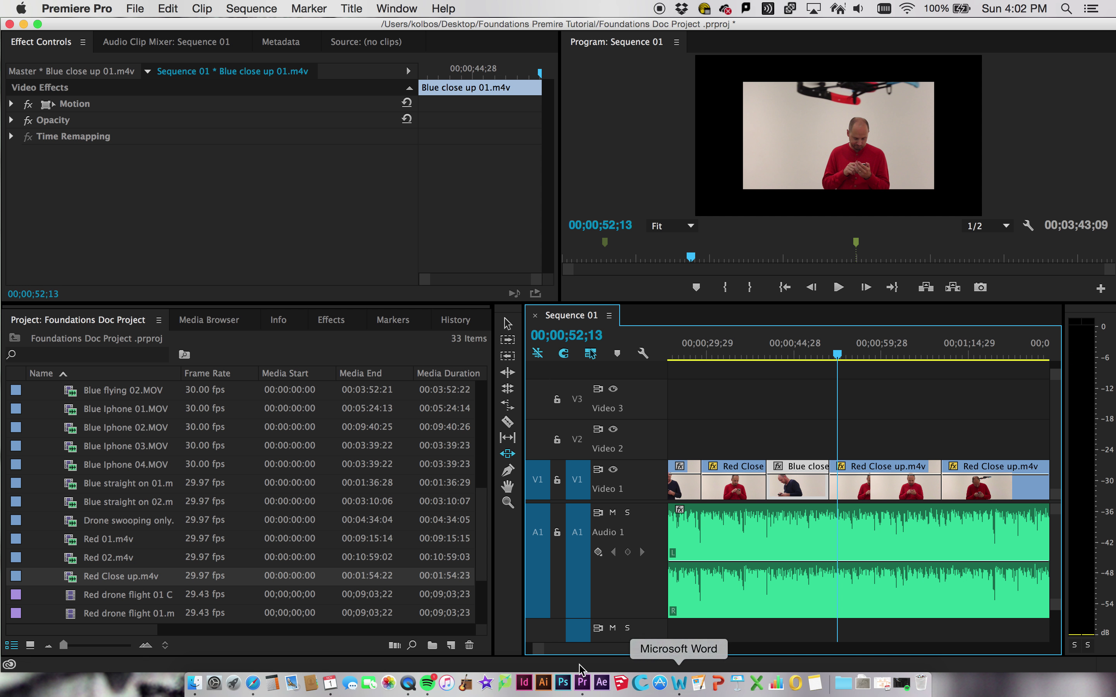
Step: Lower the opacity of the last Red Close up clip on Video 1 to black, viewing it at 00;01;41;04
drag(703, 652, 797, 647)
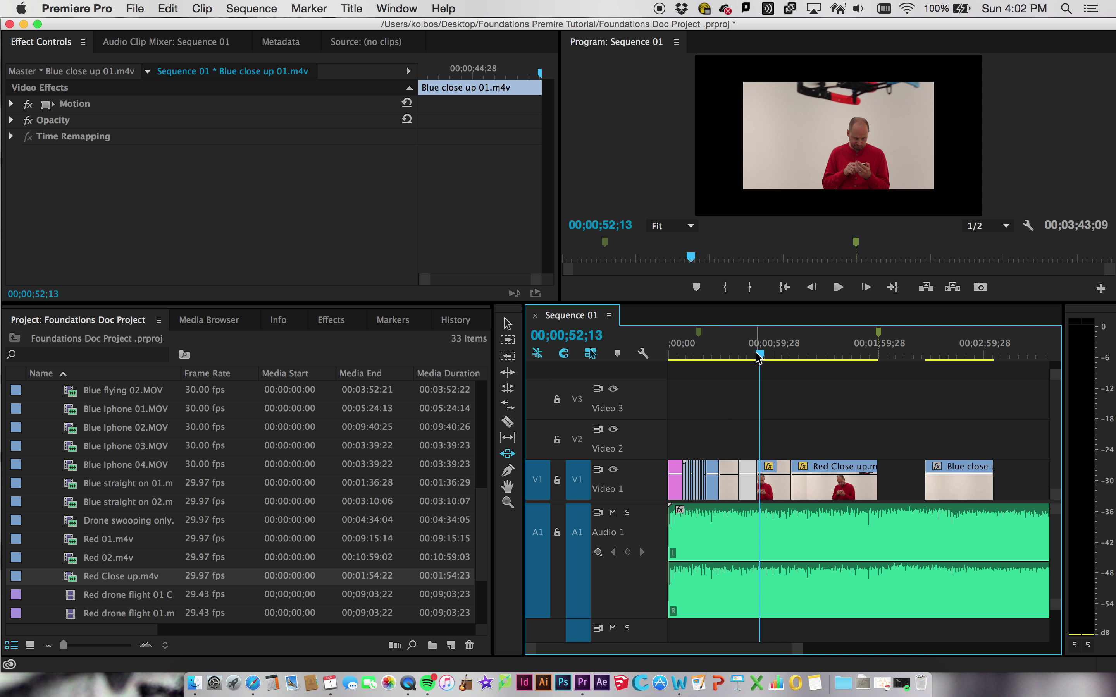
drag(759, 360, 840, 364)
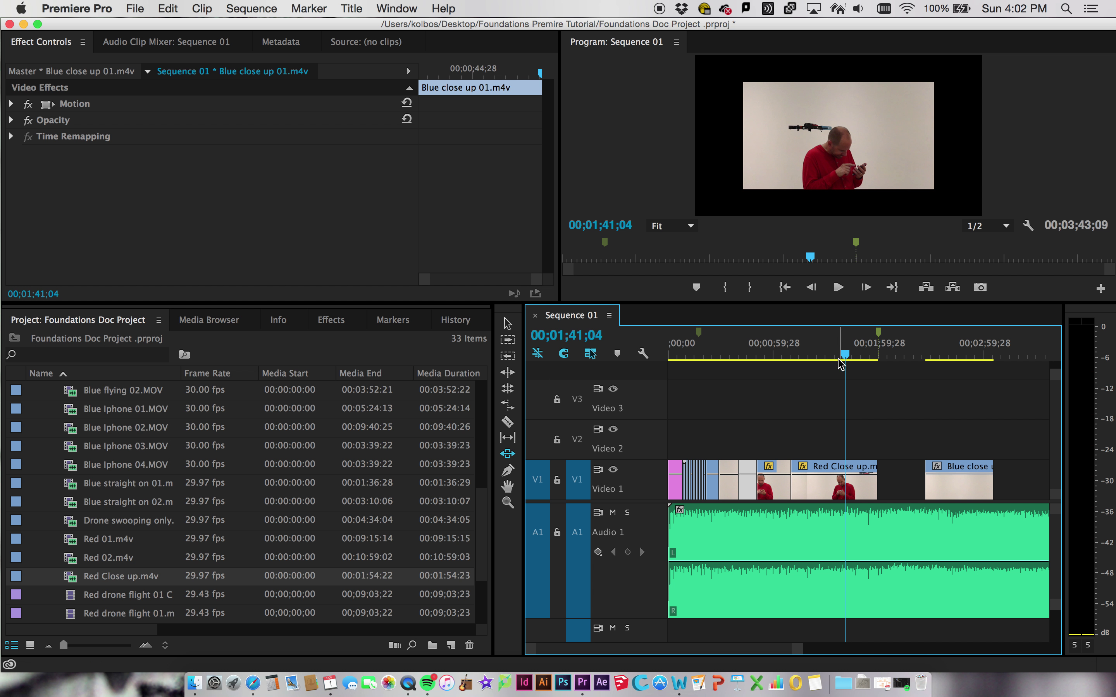
click(508, 327)
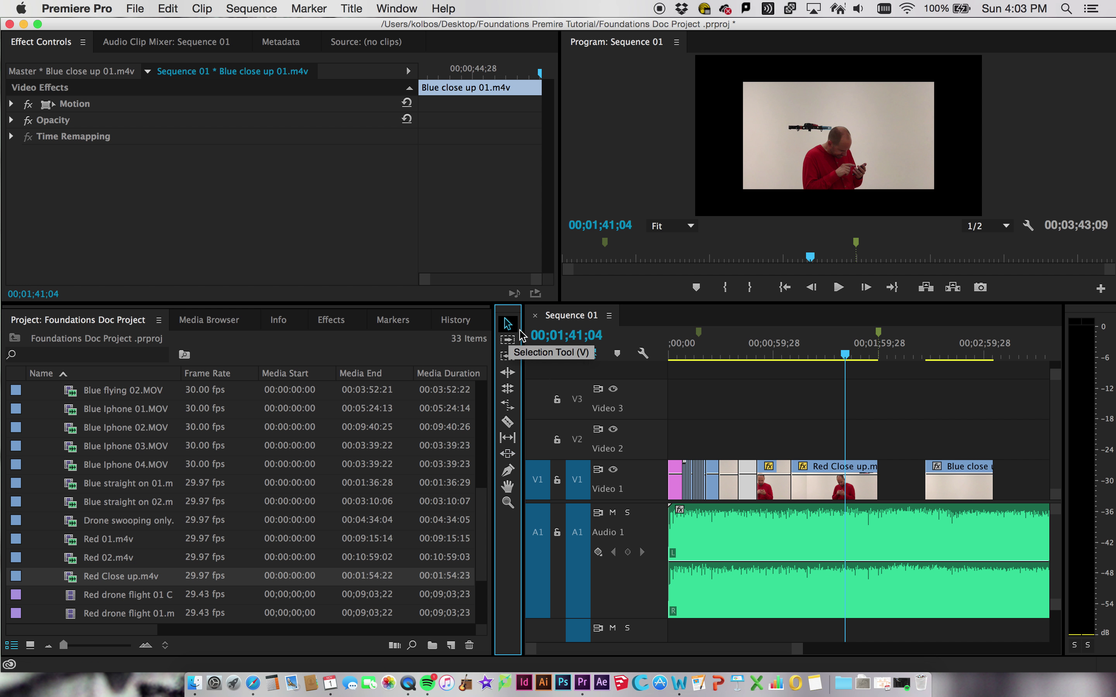
click(816, 481)
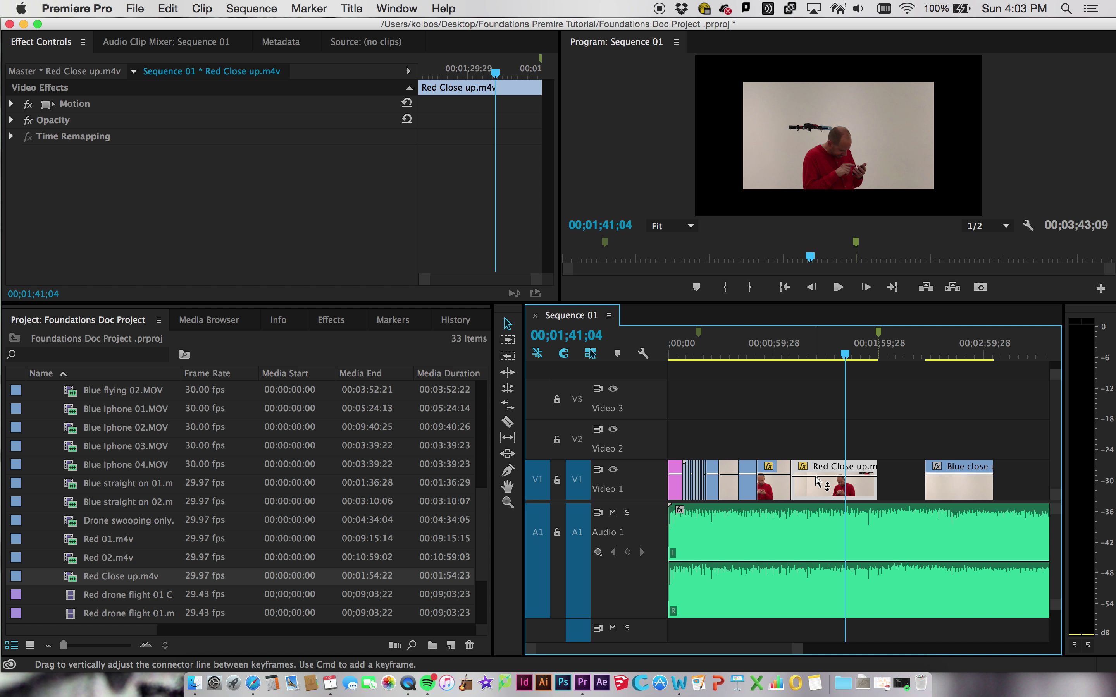
drag(816, 482, 816, 516)
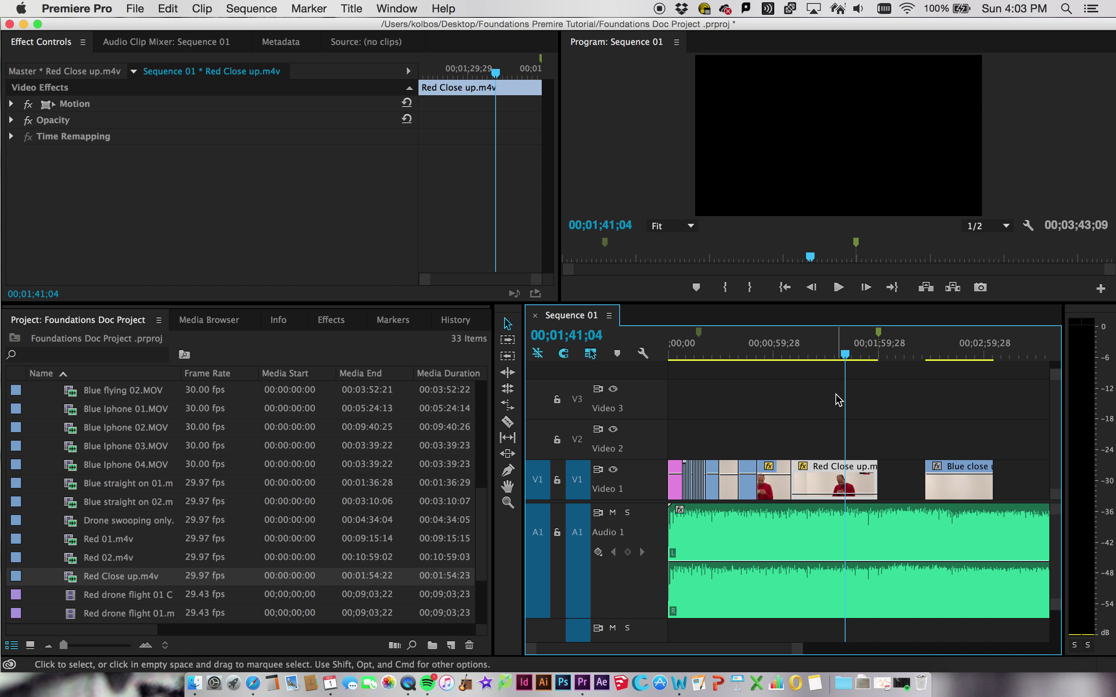
Step: Restore the last Red Close up clip to full opacity and check its picture at 00;01;34;15
drag(844, 355, 823, 358)
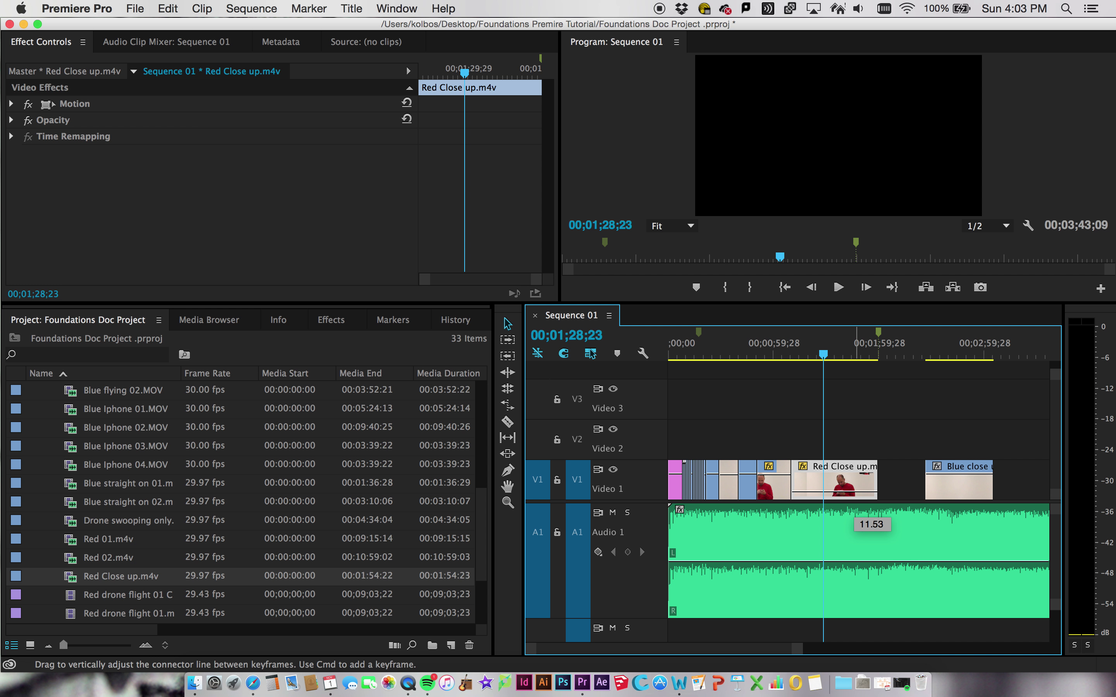
drag(861, 467, 861, 467)
mouse_move(823, 357)
mouse_down()
mouse_move(680, 356)
mouse_move(834, 358)
mouse_up()
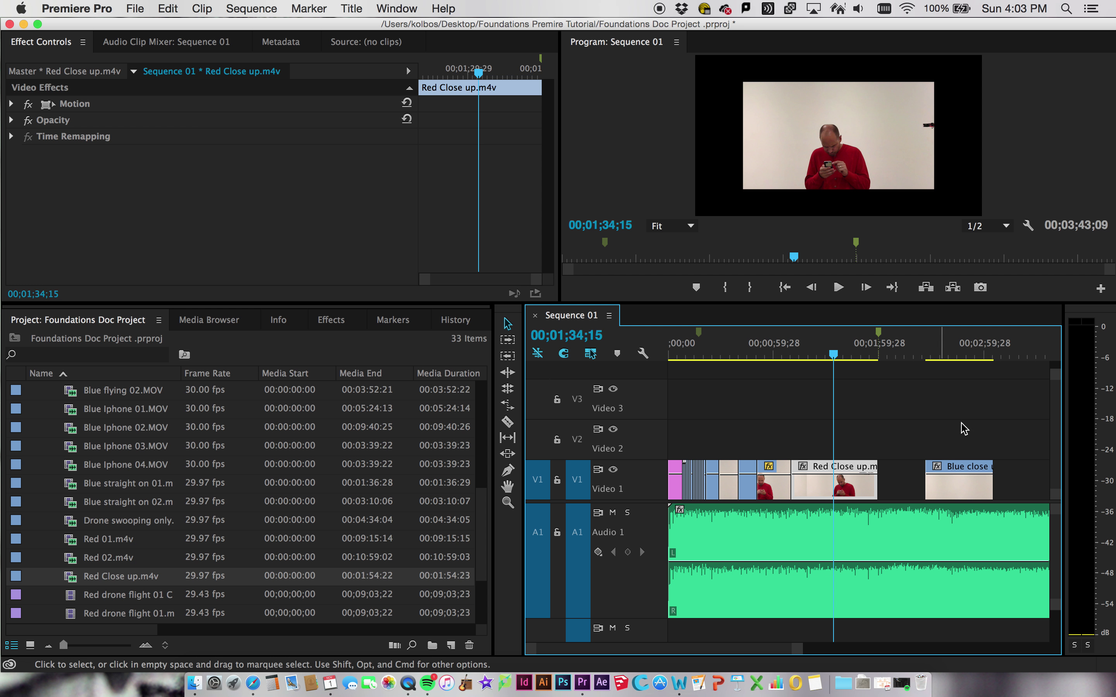
Step: Delete the separate Blue close up 01 clip after the gap on Video 1, and return the playhead to 00;00;59;17
click(944, 481)
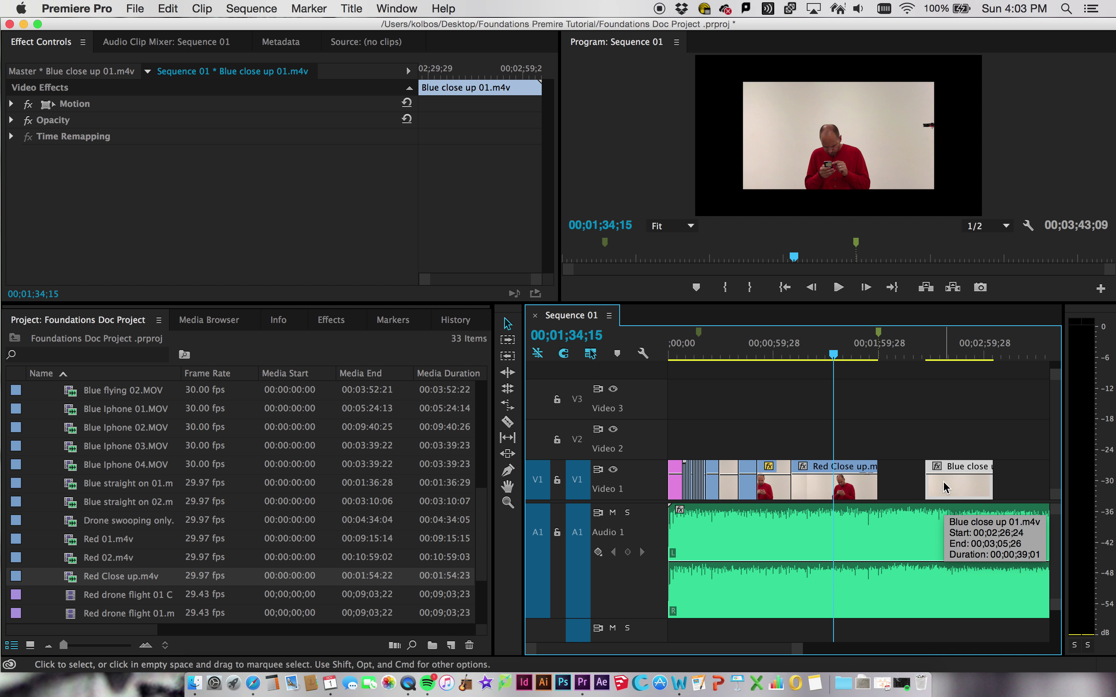
key(Delete)
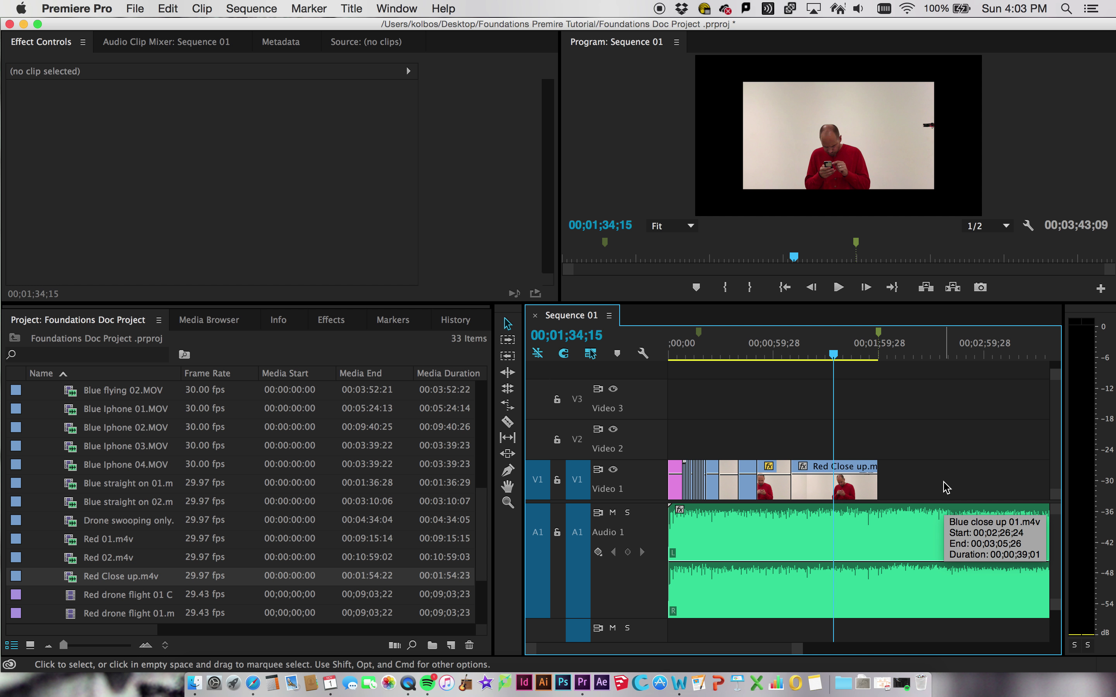
drag(833, 354, 772, 360)
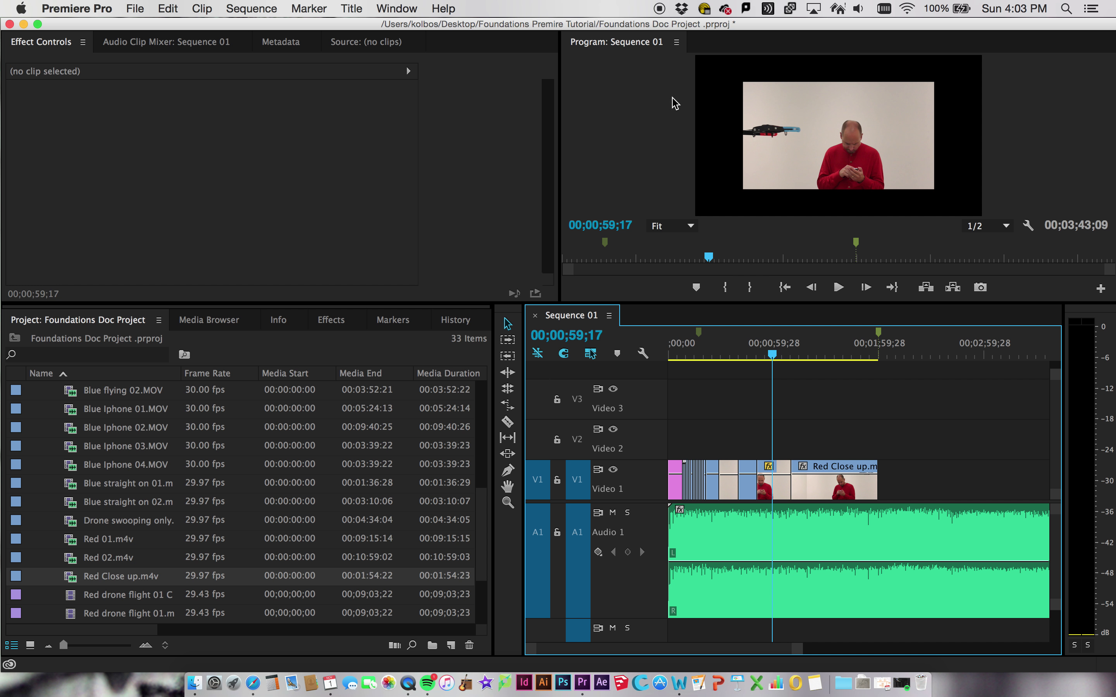